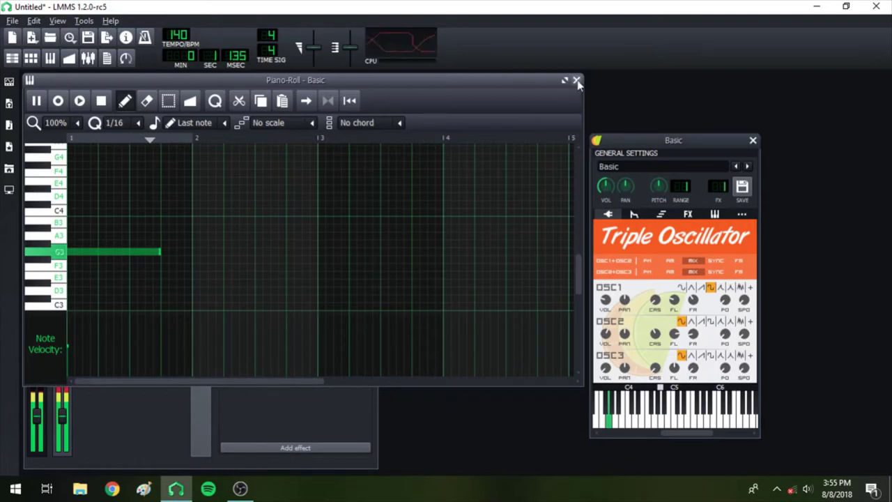
Step: Lengthen the G3 note slightly in the Basic pattern and close the piano roll
drag(160, 253, 174, 253)
click(577, 80)
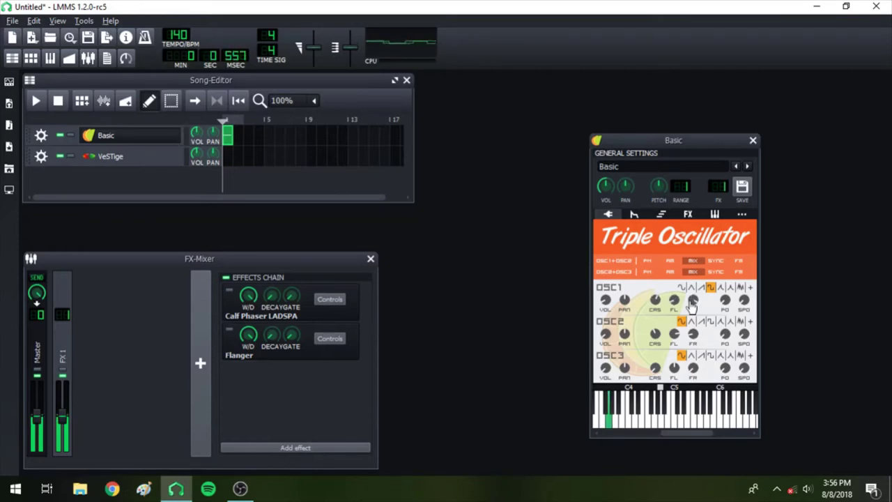
Step: Set OSC1+OSC2 to FM and OSC2+OSC3 to PM, with a saw wave on OSC2 and a triangle wave on OSC3
click(739, 261)
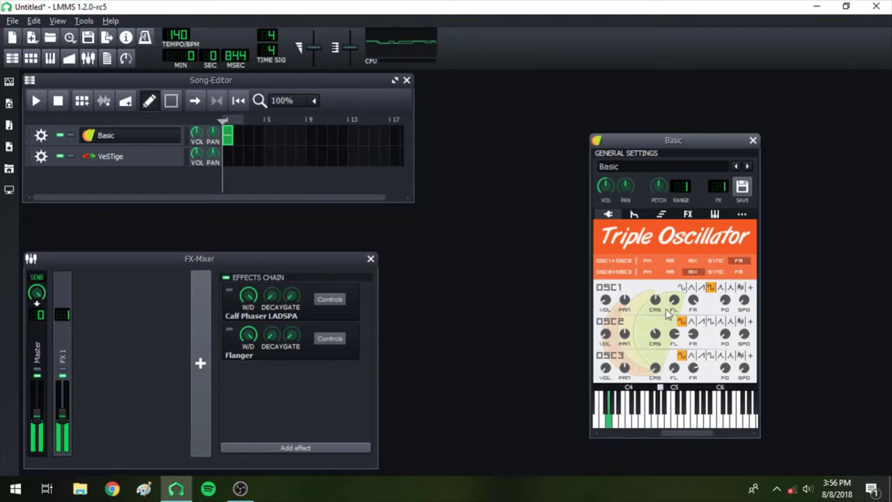
click(647, 271)
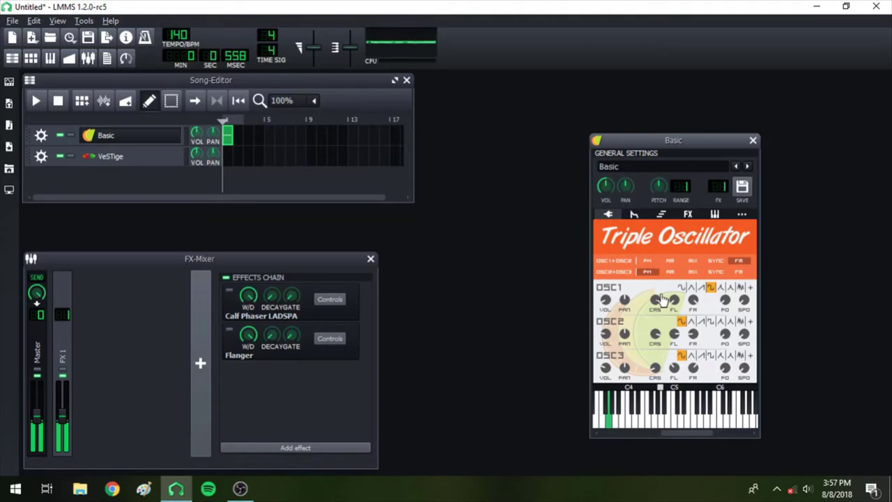
click(701, 322)
click(691, 356)
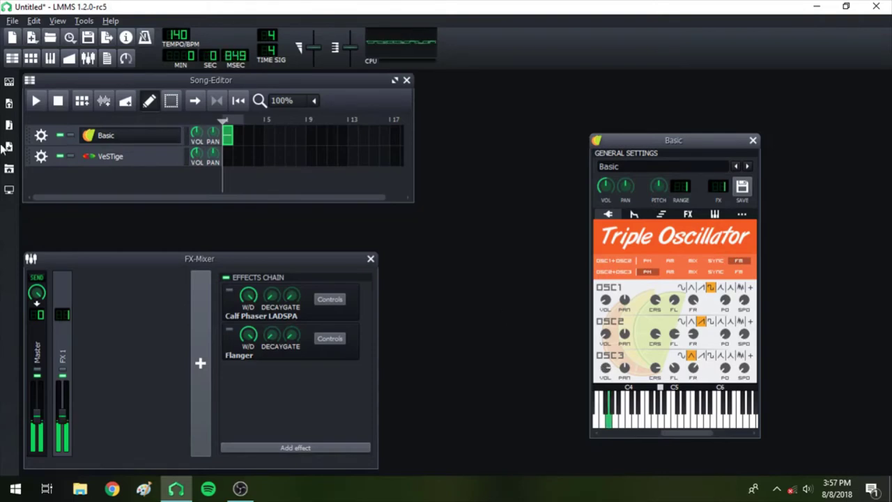
Step: Restart song playback and switch the OSC1+OSC2 modulation to PM
click(58, 101)
click(42, 103)
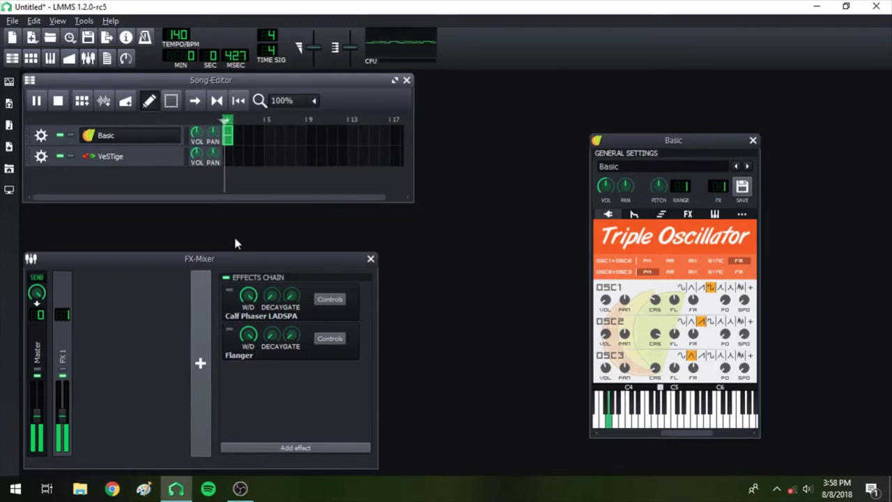
click(647, 261)
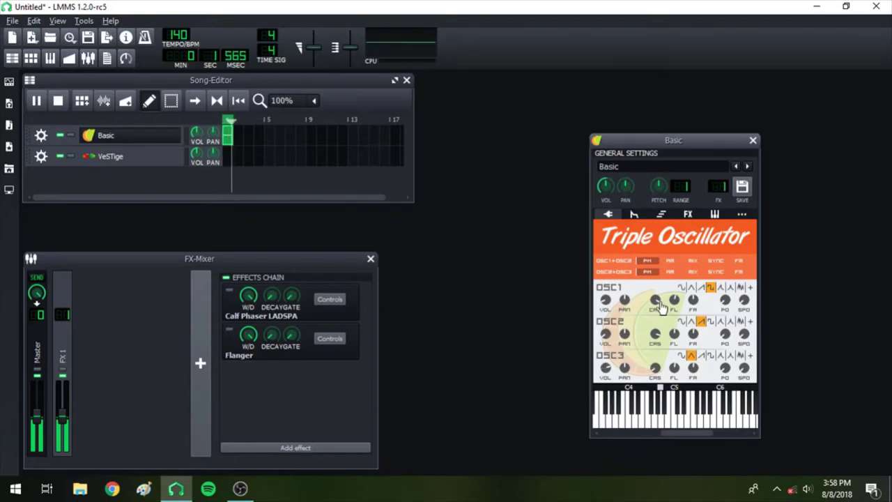
Step: Add the LMMS Waveshaper Effect to the Basic instrument's effects chain
click(688, 216)
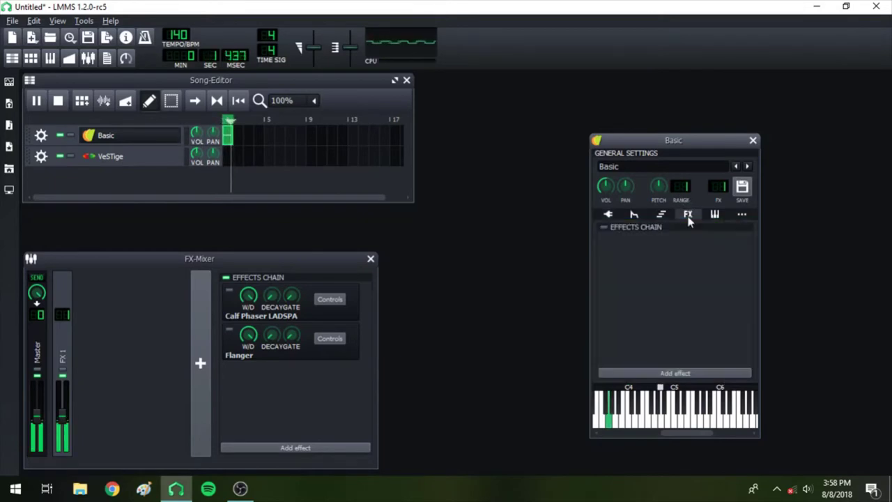
click(650, 373)
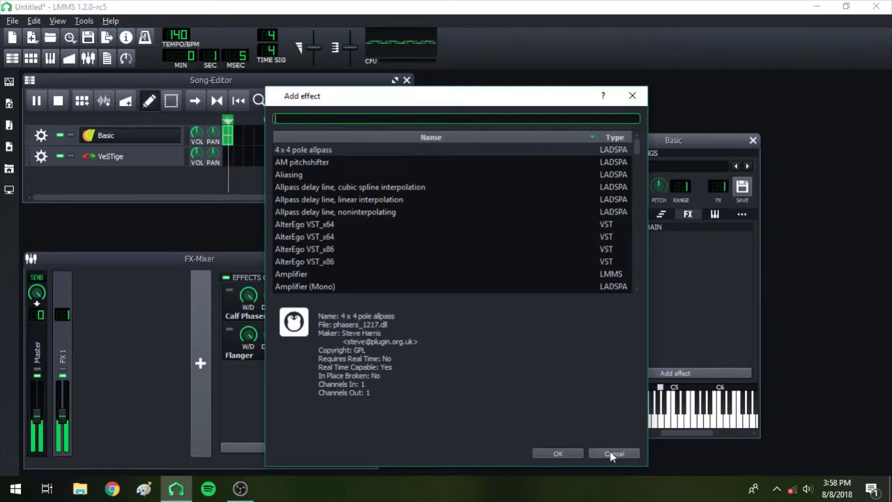
text(wave)
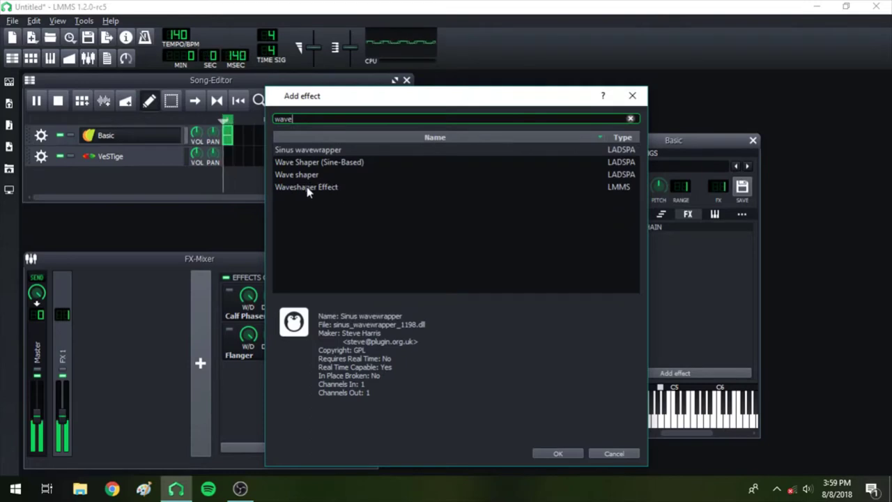
double_click(307, 187)
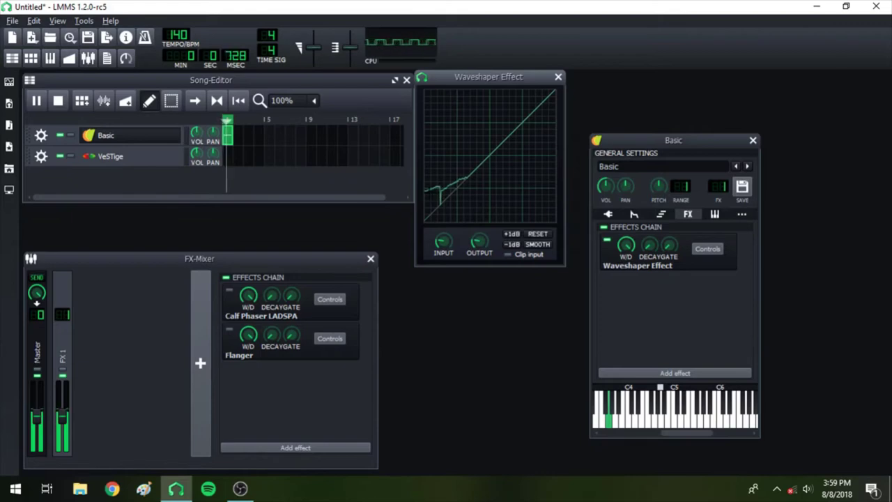
Step: Reduce the Waveshaper's output gain to about 0.82 and lower its curve by 1 dB
click(479, 241)
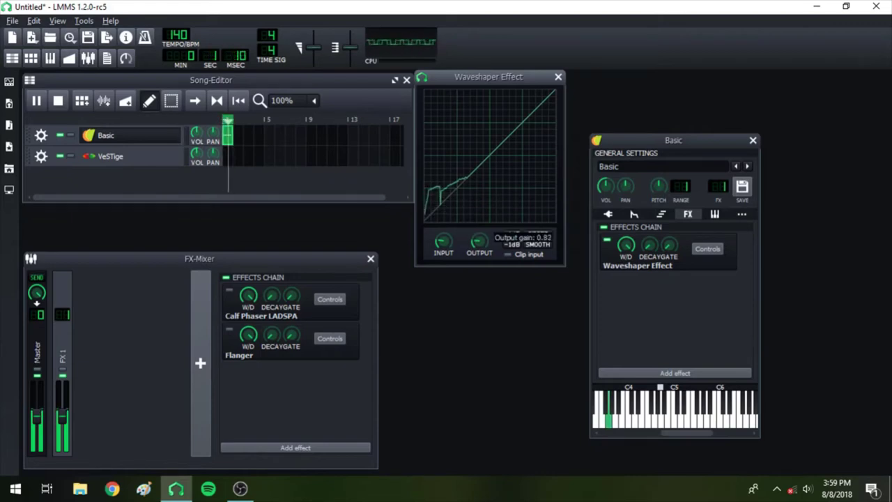
click(512, 244)
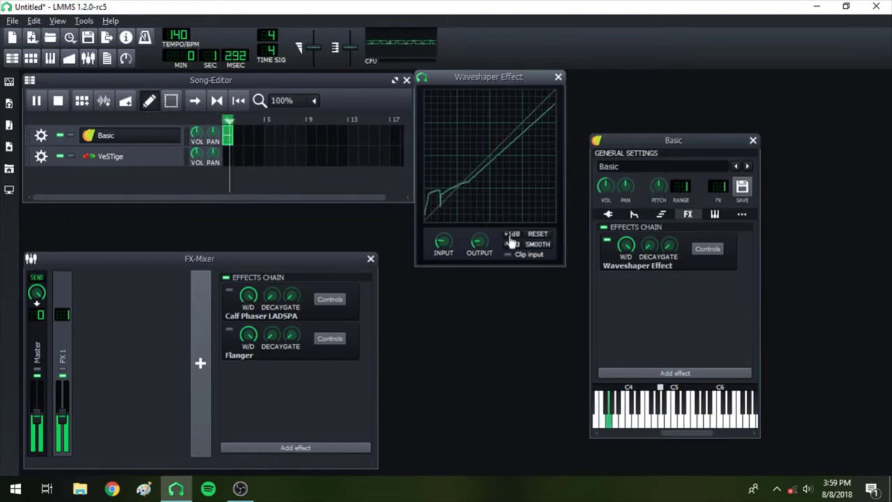
Step: Redraw the Waveshaper curve freehand with uneven peaks and dips in its lower and upper halves, and smooth it
mouse_move(491, 143)
mouse_down()
mouse_move(515, 161)
mouse_move(537, 118)
mouse_up()
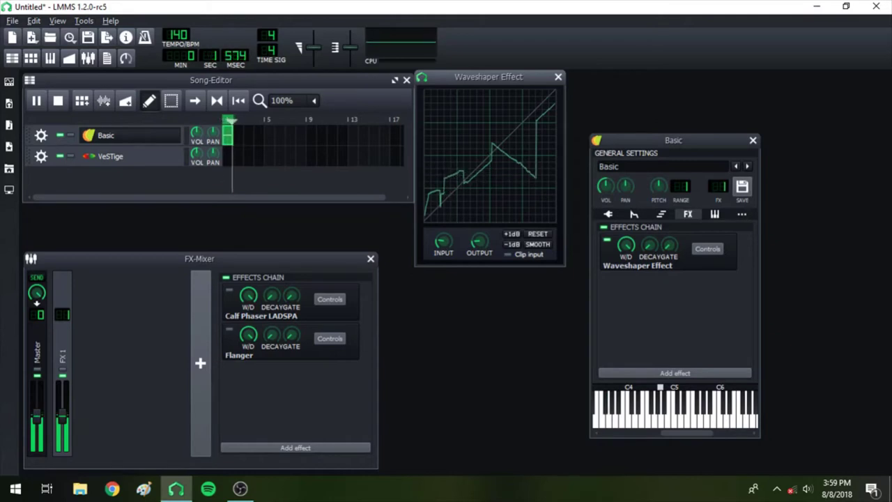
mouse_move(463, 171)
mouse_down()
mouse_move(457, 133)
mouse_move(429, 126)
mouse_up()
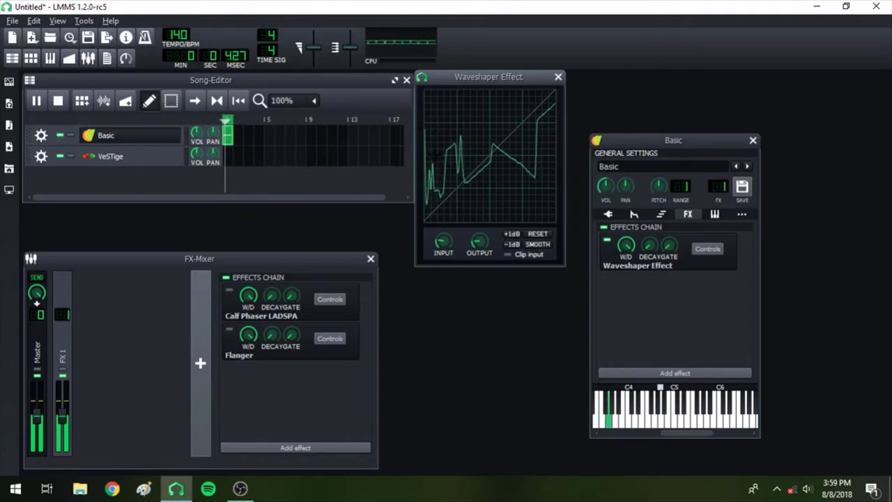
click(544, 245)
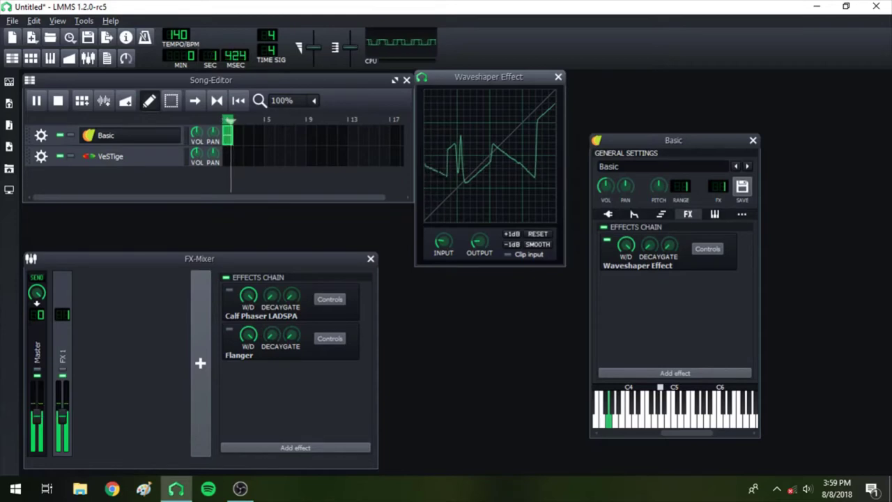
click(545, 246)
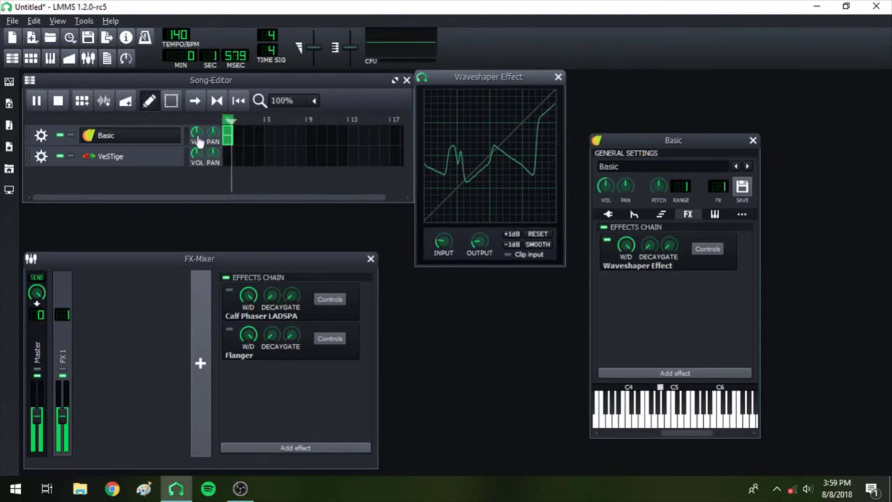
click(605, 185)
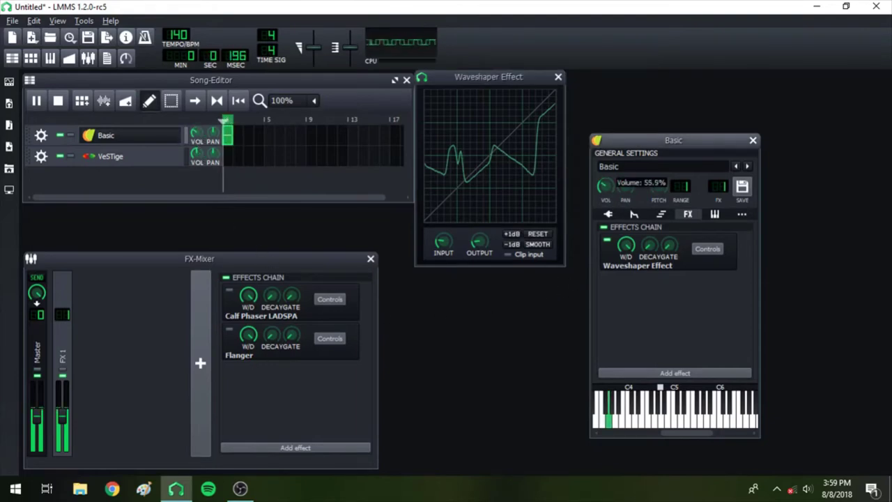
right_click(613, 187)
click(625, 214)
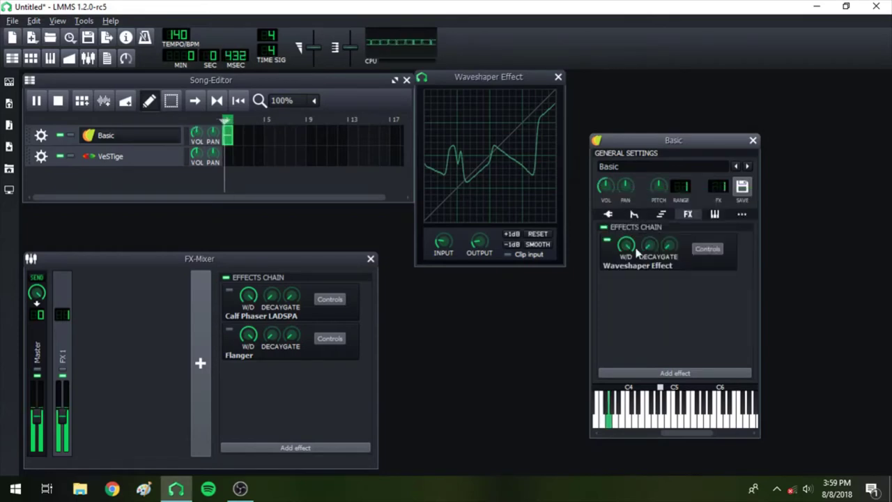
Step: Lower the Waveshaper's output gain, draw and smooth sharper peaks in its curve, and return to the Triple Oscillator settings
click(479, 242)
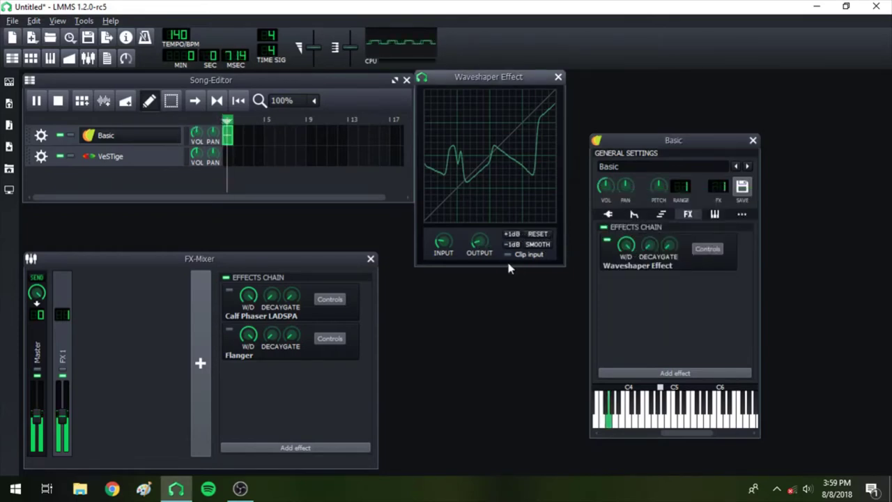
mouse_move(446, 188)
mouse_down()
mouse_move(427, 167)
mouse_move(452, 124)
mouse_move(441, 104)
mouse_up()
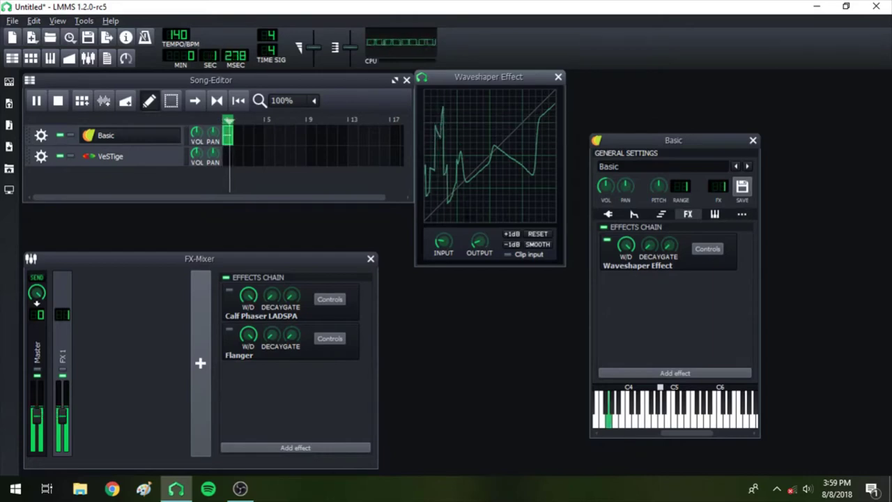
click(537, 244)
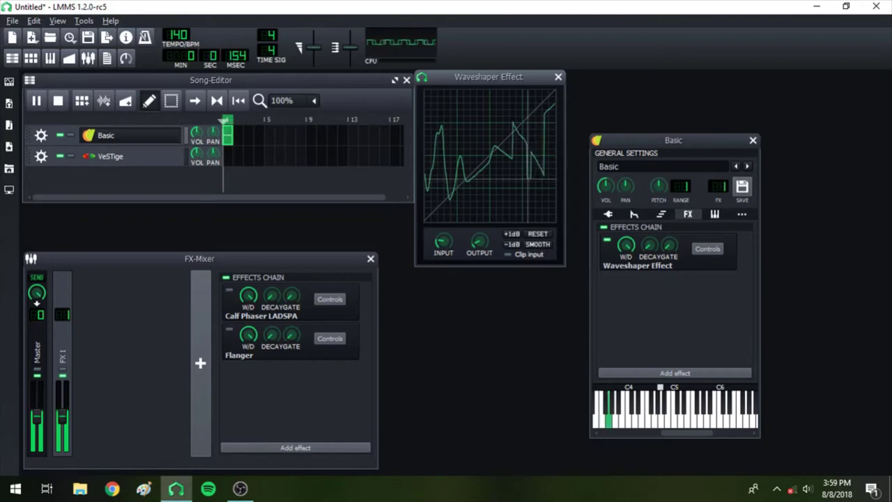
click(558, 77)
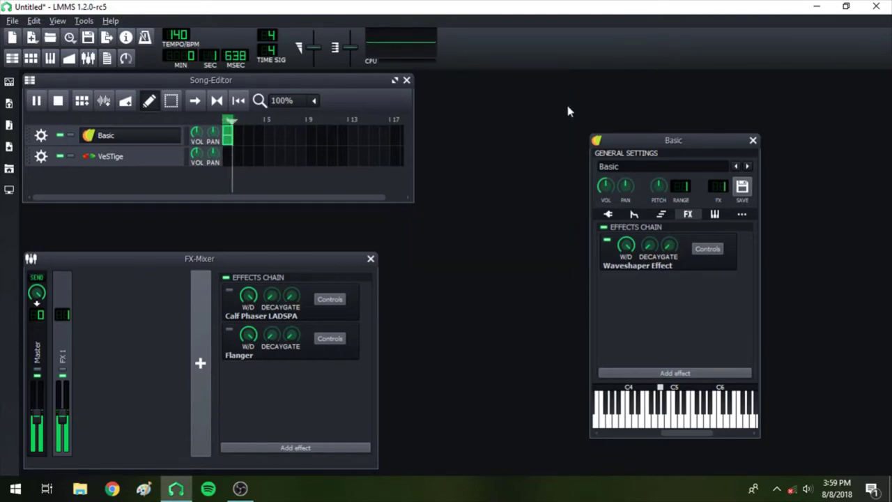
click(609, 214)
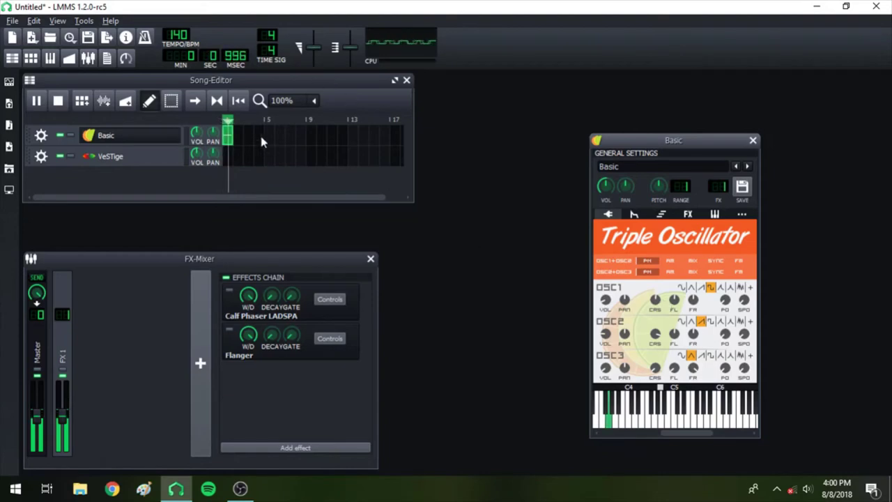
Step: Lengthen the G3 note in the Basic pattern to fill four bars and close the piano roll
double_click(227, 138)
drag(175, 220, 192, 222)
click(576, 80)
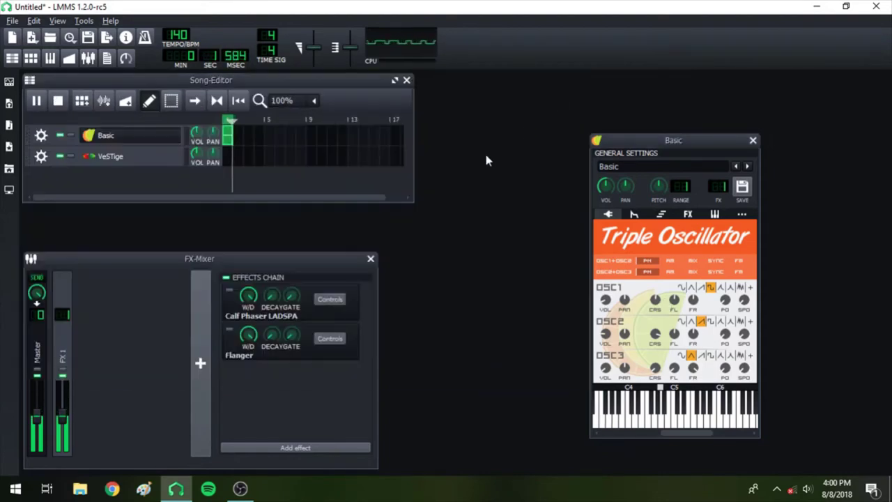
double_click(232, 140)
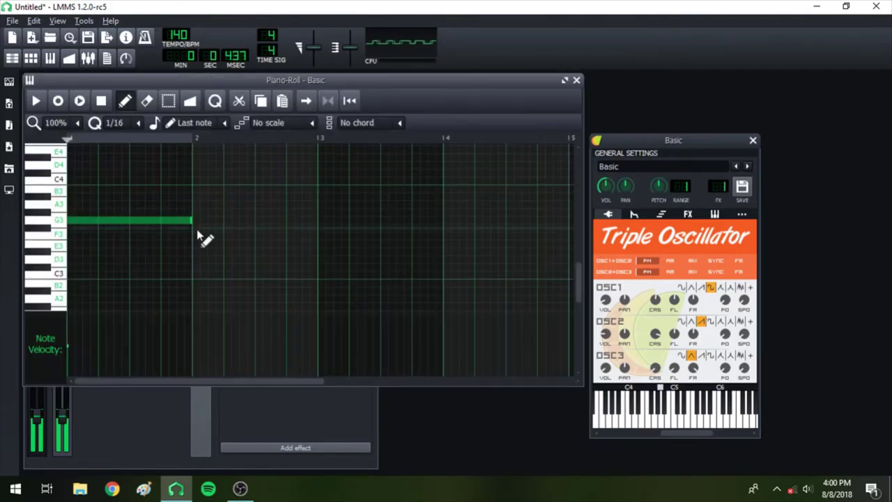
drag(196, 223, 570, 224)
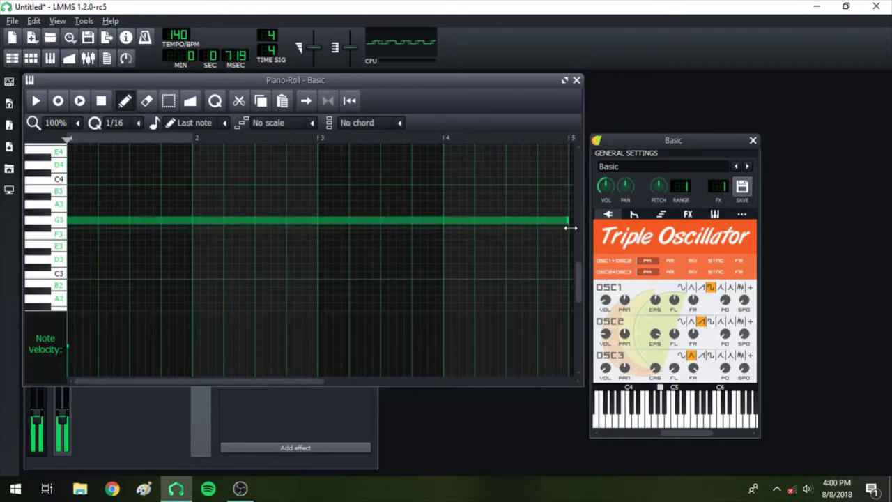
click(575, 81)
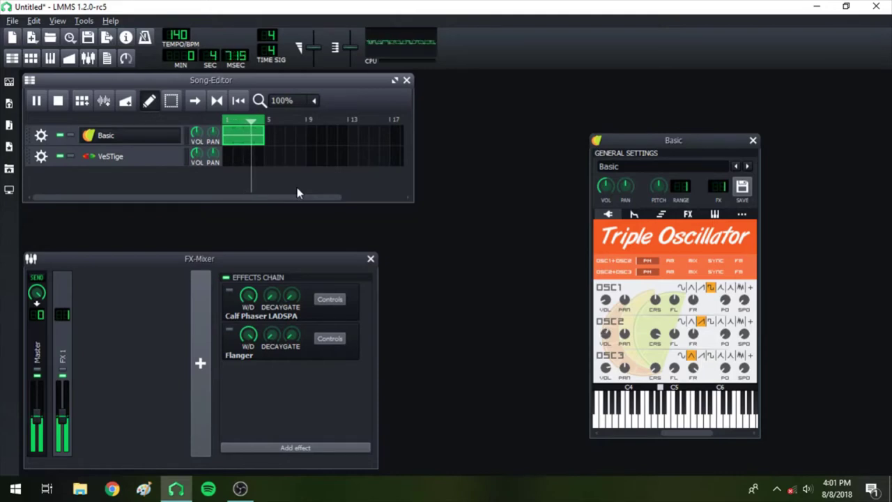
Step: Enable the Calf Phaser LADSPA effect in the FX mixer and lower the system speaker volume
click(228, 290)
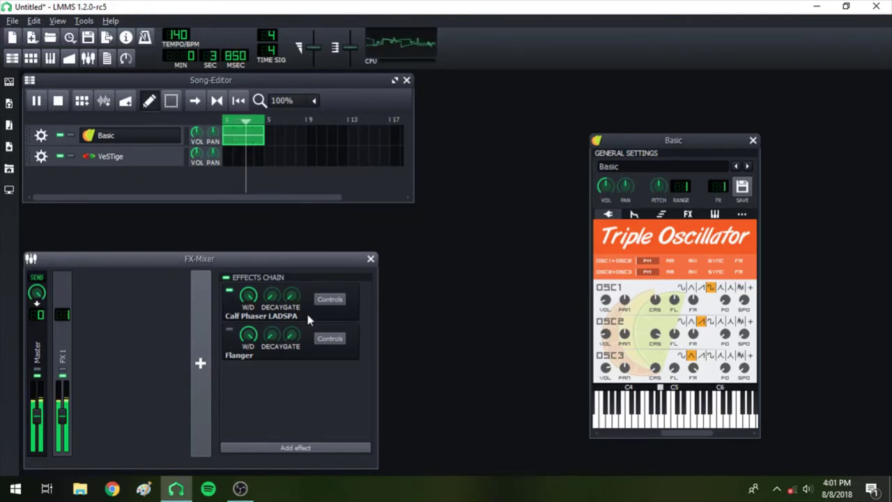
click(807, 488)
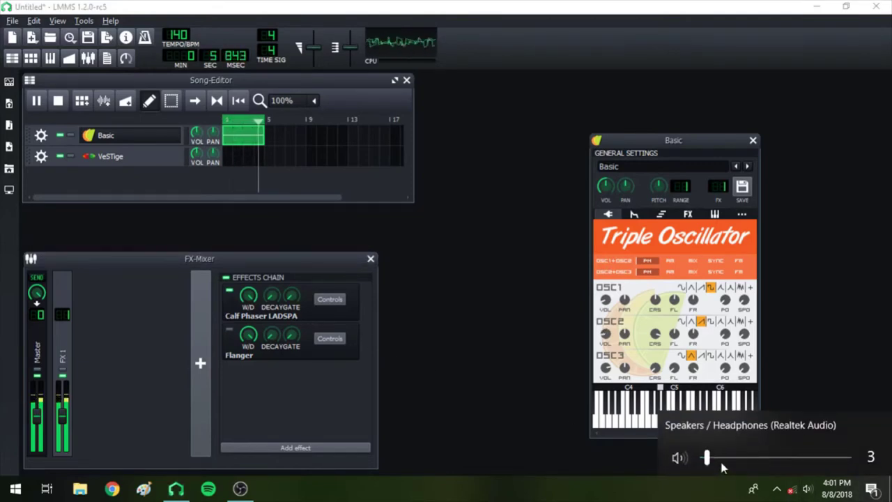
scroll(720, 458, down, 1)
click(591, 457)
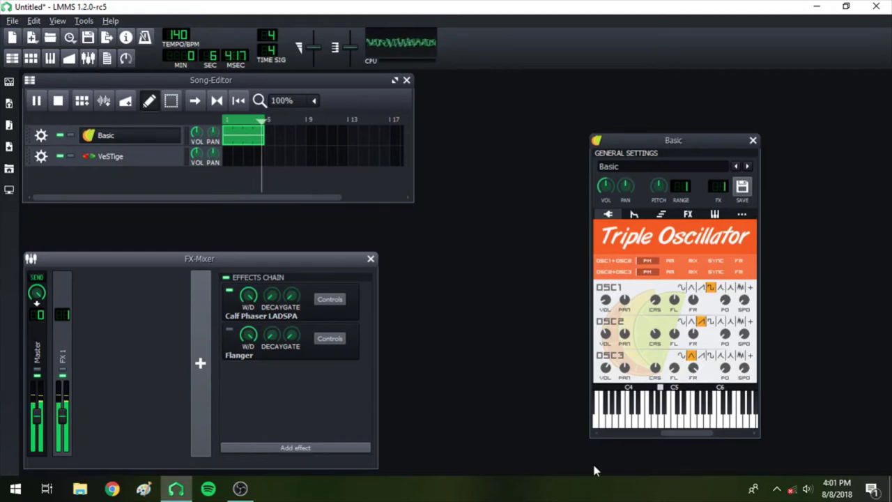
Step: Tune the Calf Phaser: raise Mod depth, set # Stages to 5, reduce Stereo phase, and adjust Mod rate and Dry Amount
click(333, 300)
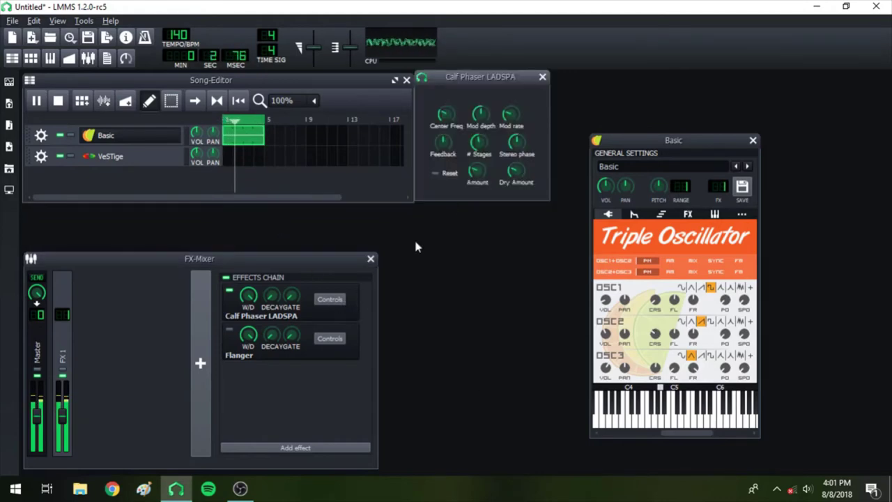
drag(480, 117, 480, 104)
click(479, 142)
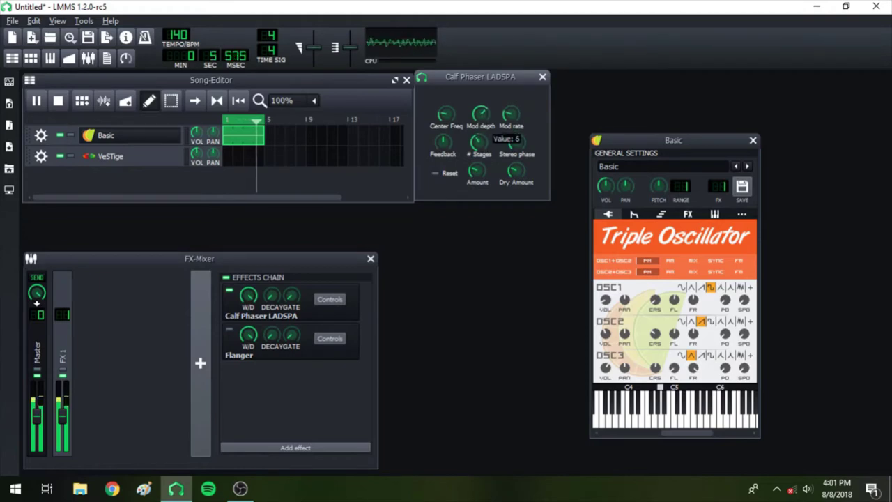
click(511, 115)
drag(511, 115, 508, 119)
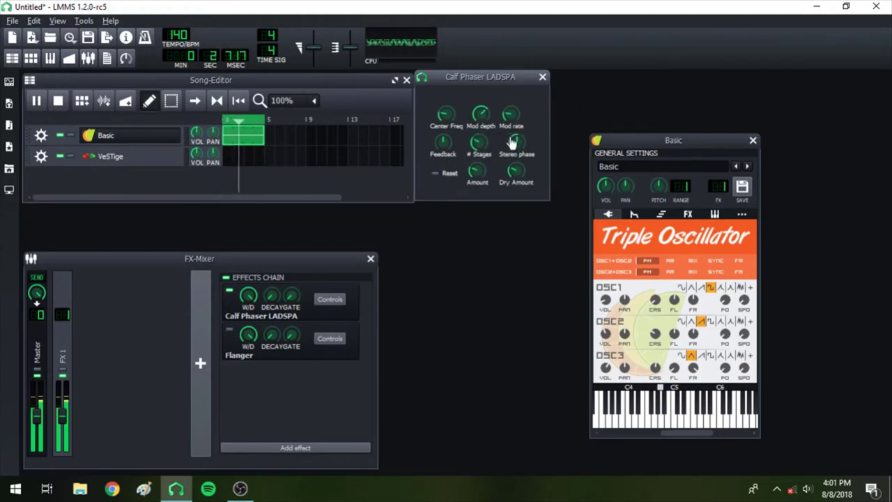
click(517, 142)
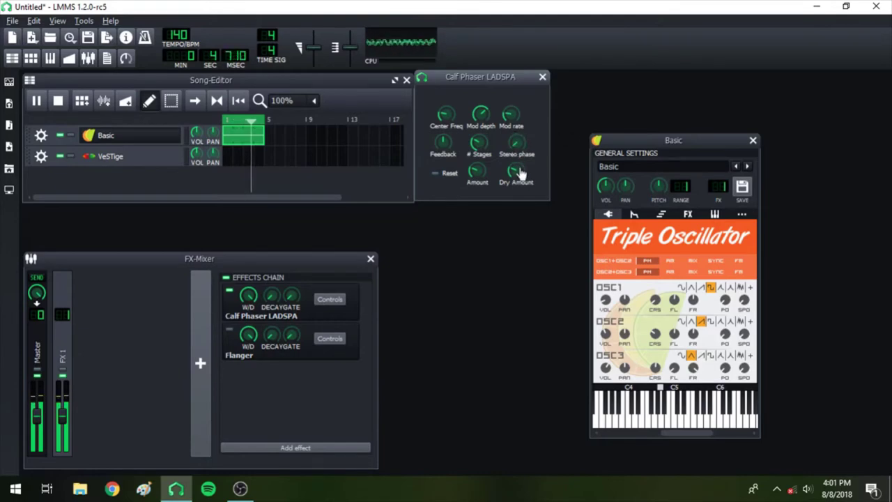
mouse_move(517, 178)
mouse_down()
mouse_move(517, 161)
mouse_move(513, 177)
mouse_up()
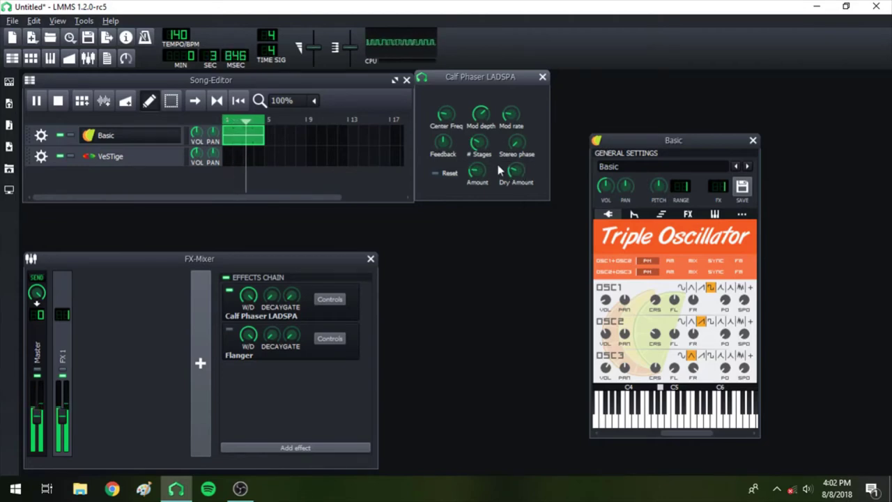
Step: Raise the Calf Phaser's Center Freq, Mod depth and Feedback, and fine-tune its Mod rate and # Stages
drag(510, 114, 511, 111)
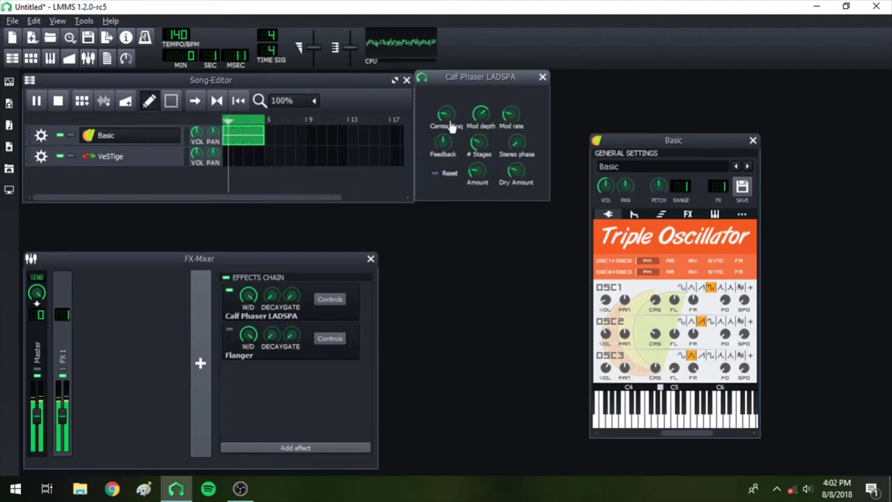
drag(479, 143, 481, 113)
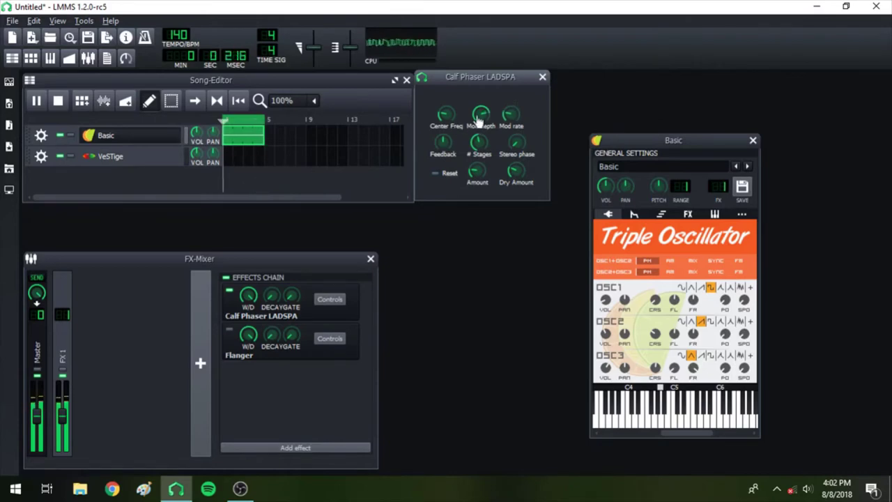
drag(444, 143, 443, 116)
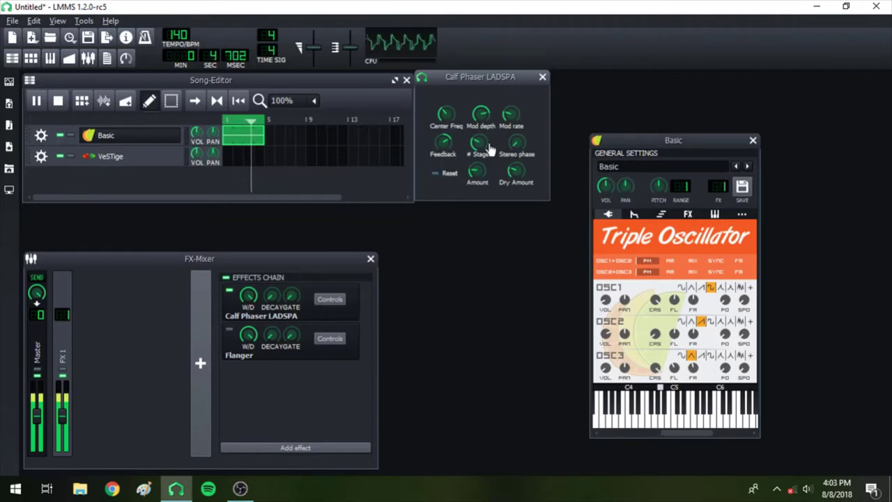
Step: Set the oscillator waveforms to saw for OSC1, square for OSC2 and saw for OSC3
click(700, 287)
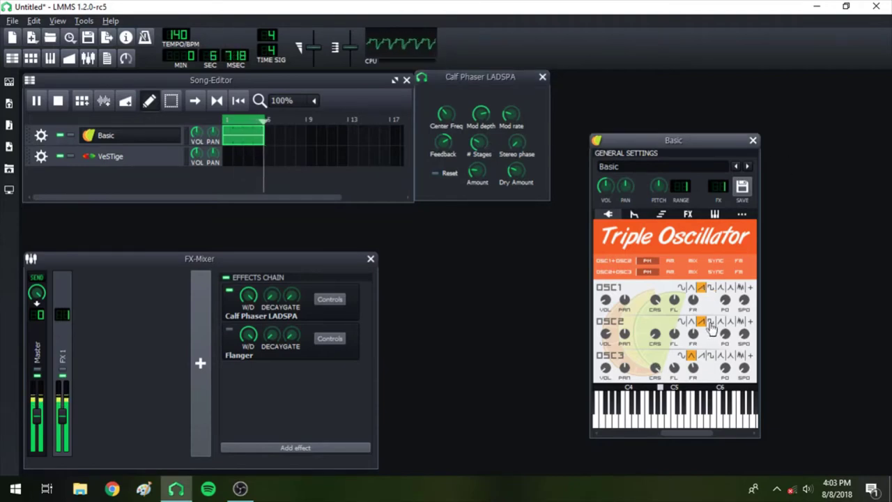
click(711, 322)
click(701, 355)
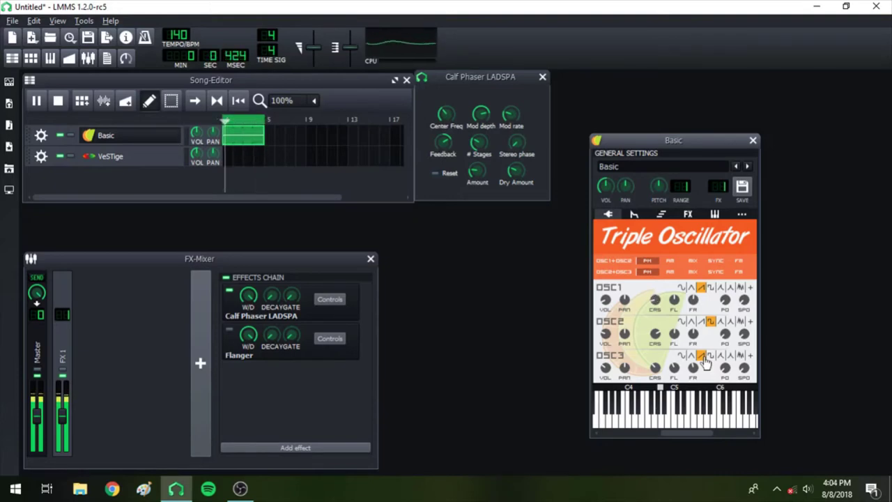
Step: Bypass the Calf Phaser, enable the Flanger with its controls open, and arrange the effect and instrument windows without overlap
click(229, 289)
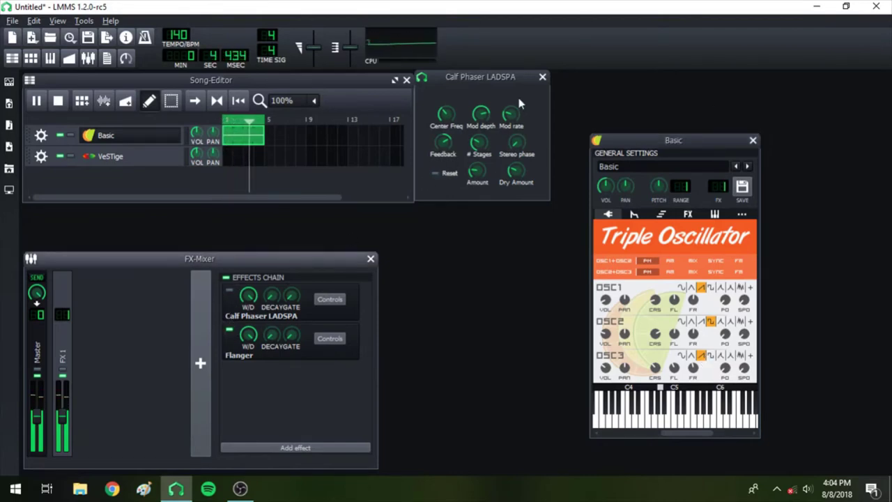
click(328, 339)
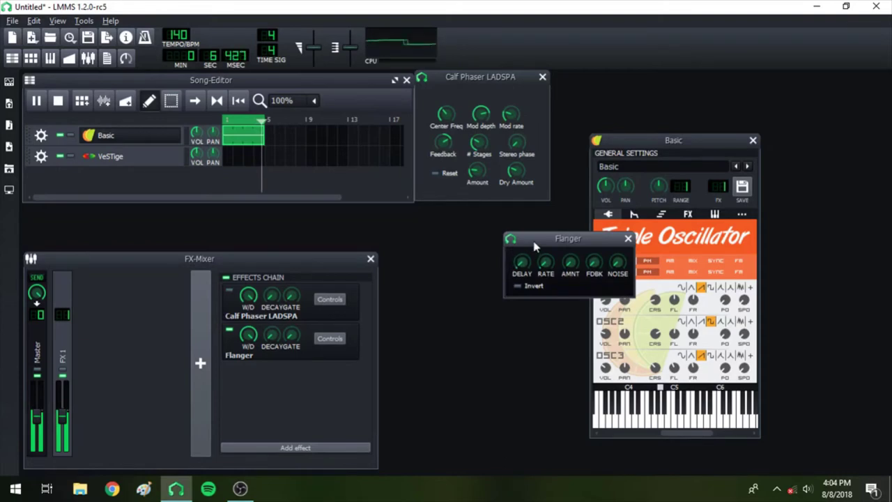
drag(533, 241, 413, 221)
drag(457, 87, 422, 292)
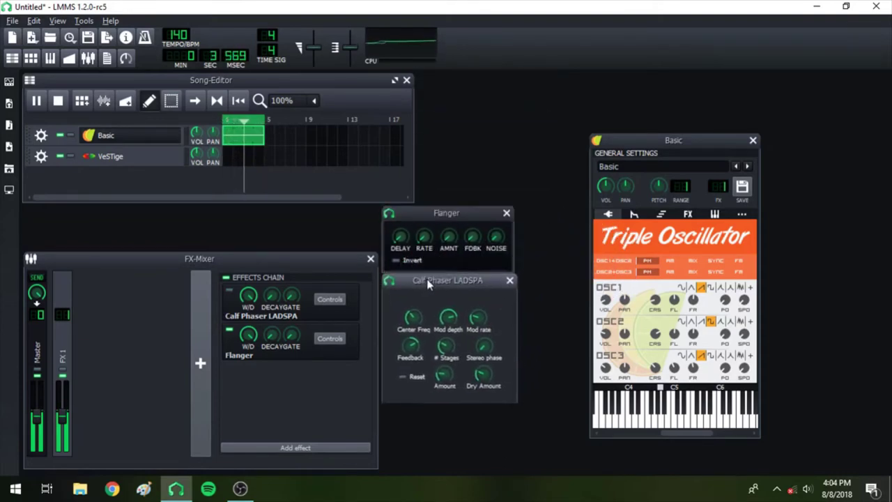
drag(686, 146, 644, 90)
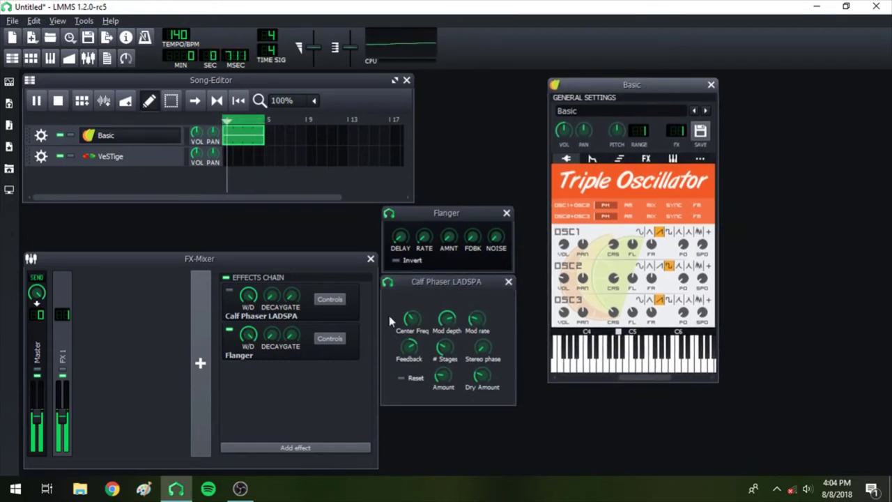
Step: Tune the Flanger by adjusting its delay and rate and raising its amount, feedback and noise
click(401, 237)
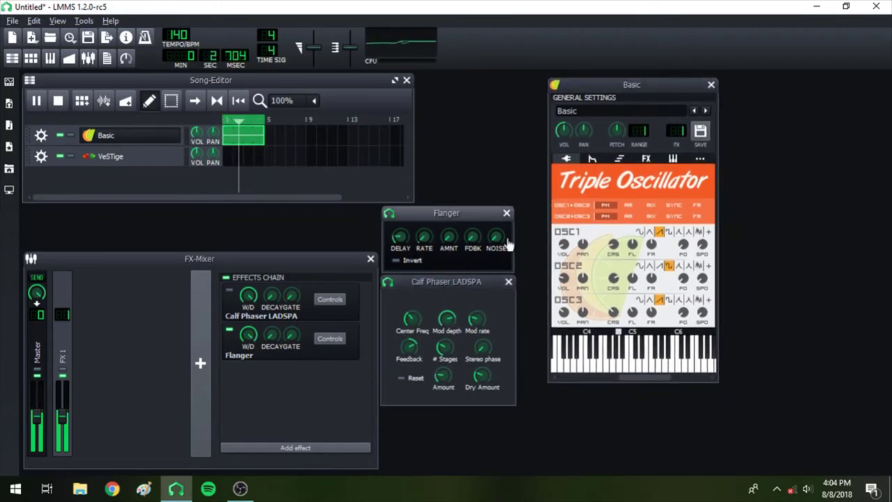
mouse_move(496, 237)
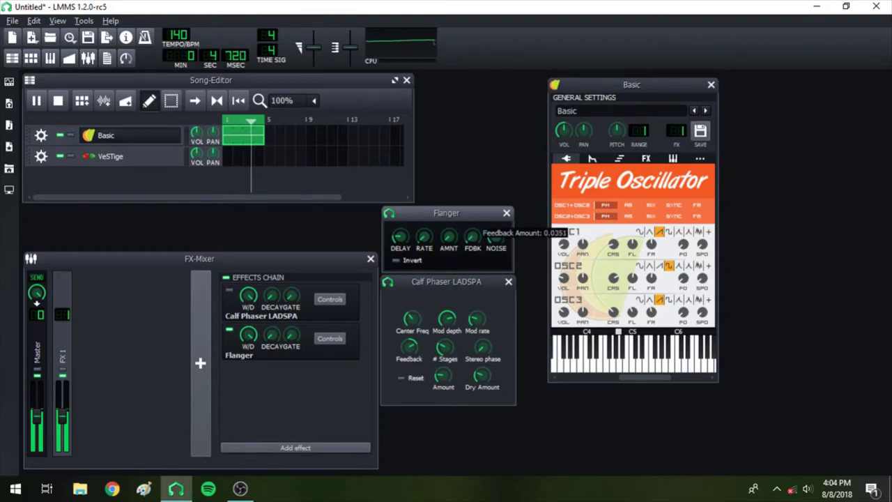
click(448, 239)
drag(423, 237, 449, 243)
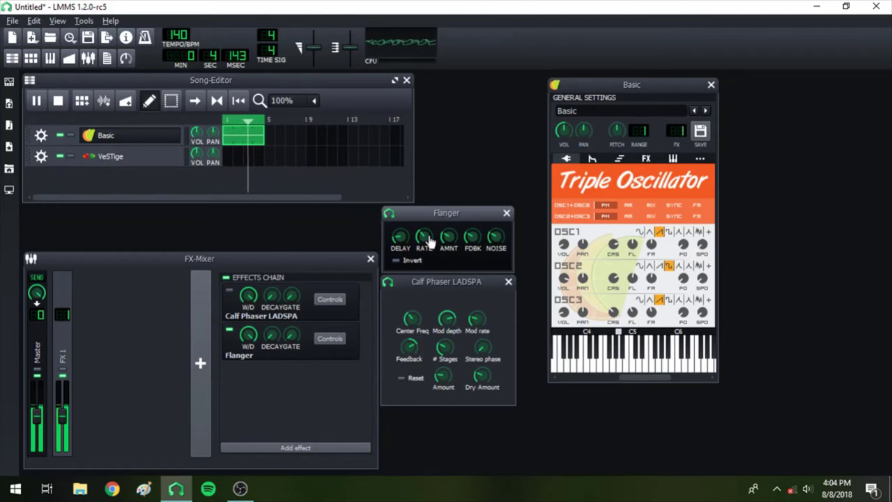
drag(430, 241, 430, 239)
drag(502, 242, 400, 236)
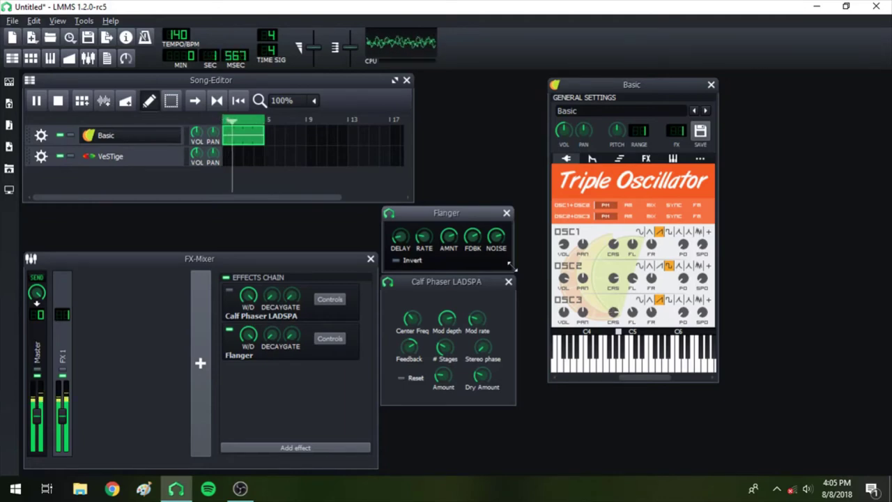
Step: Set the OSC2+OSC3 modulation to FM, slightly lower OSC3's volume, and restart song playback
click(697, 216)
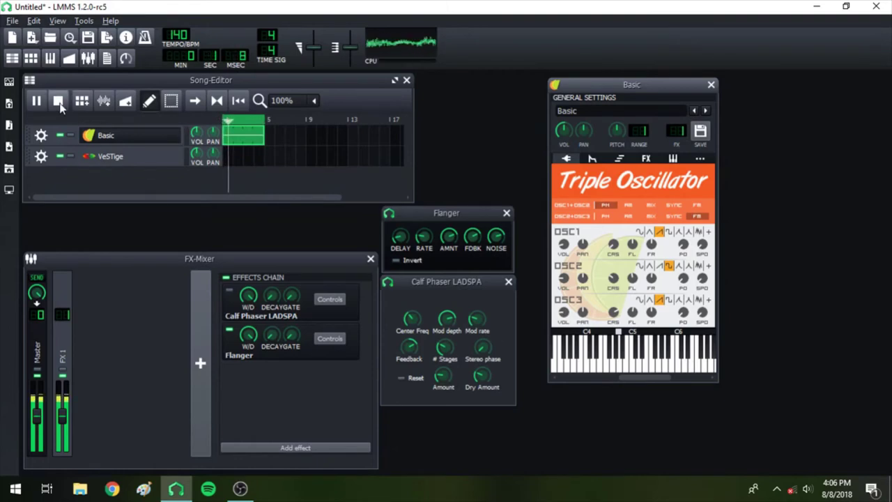
key(space)
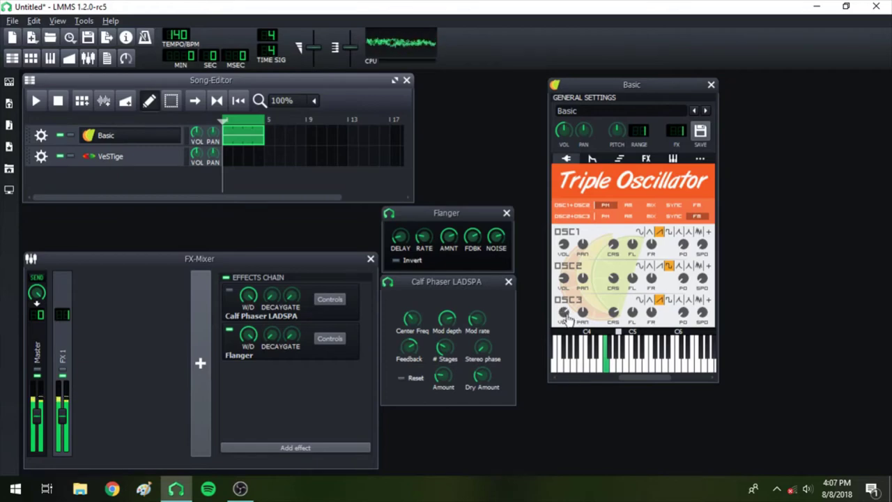
scroll(566, 318, down, 1)
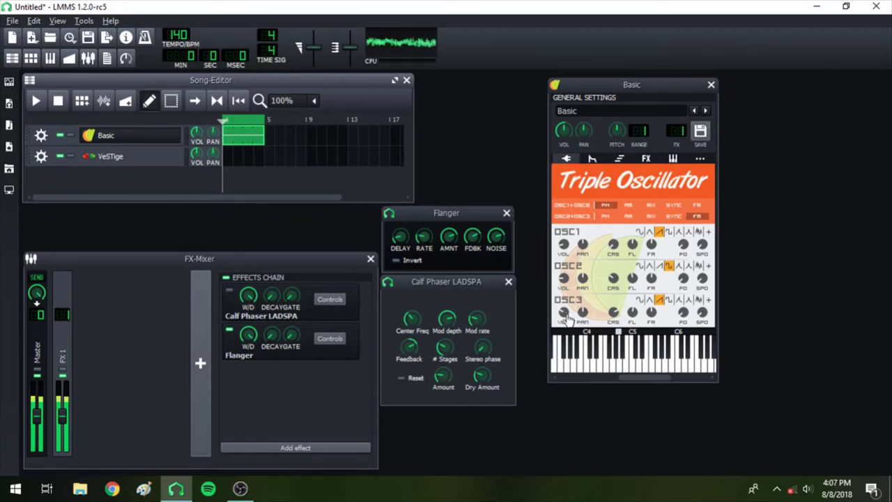
key(space)
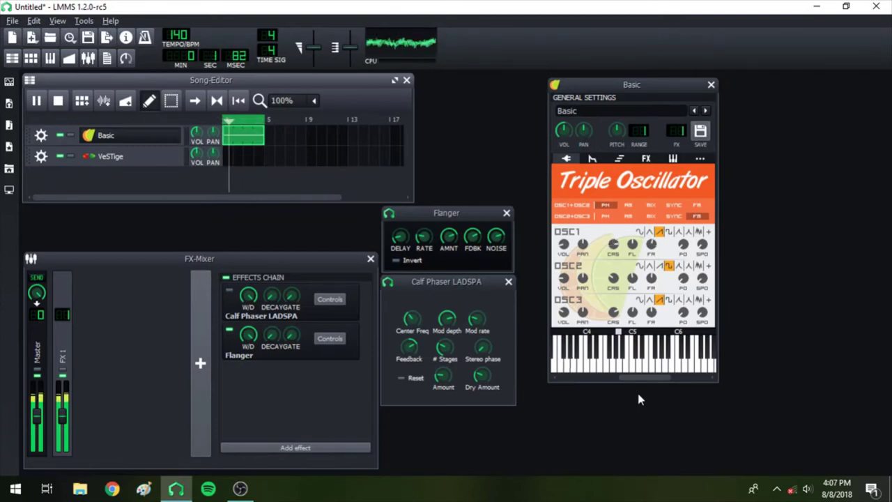
Step: Re-enable the Calf Phaser and move the Flanger above it in the effects chain
right_click(312, 353)
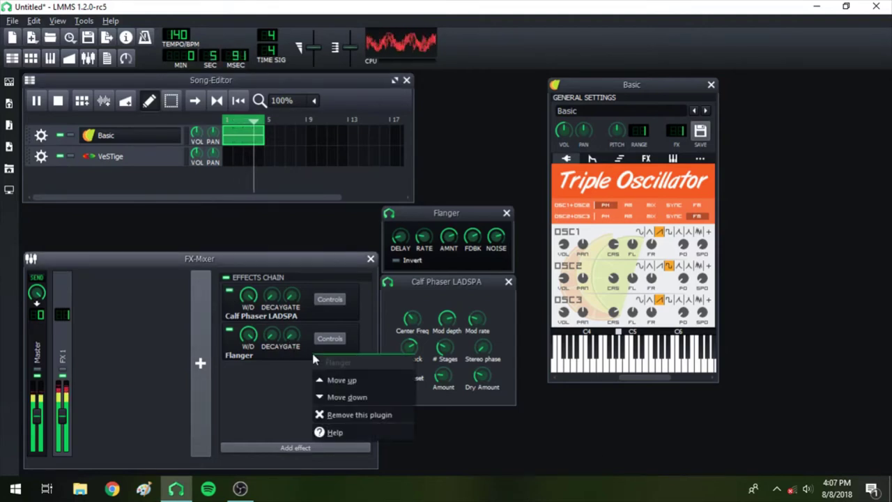
click(338, 379)
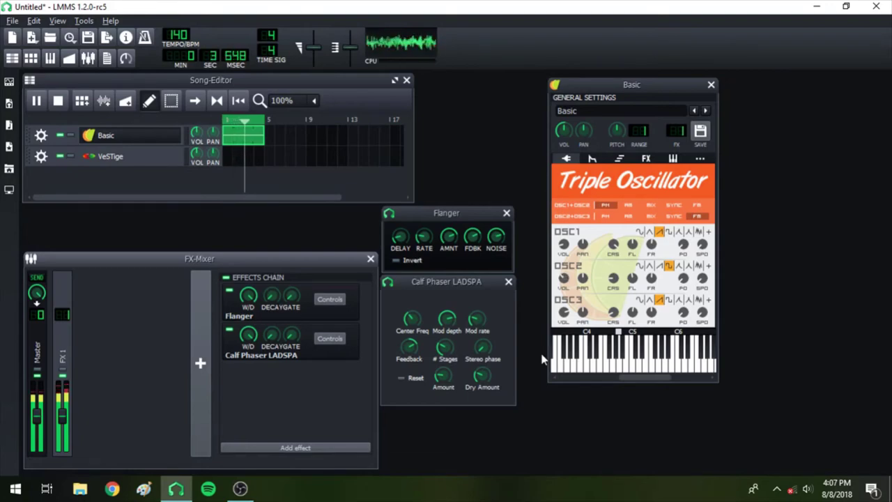
Step: Try PM and SYNC modulation on both oscillator pairs, and settle on FM for OSC1+OSC2 and OSC2+OSC3
click(697, 205)
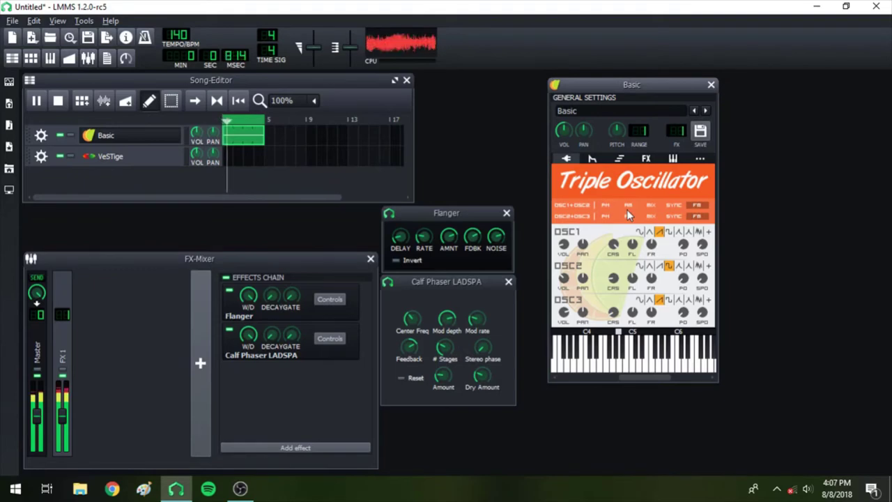
click(605, 217)
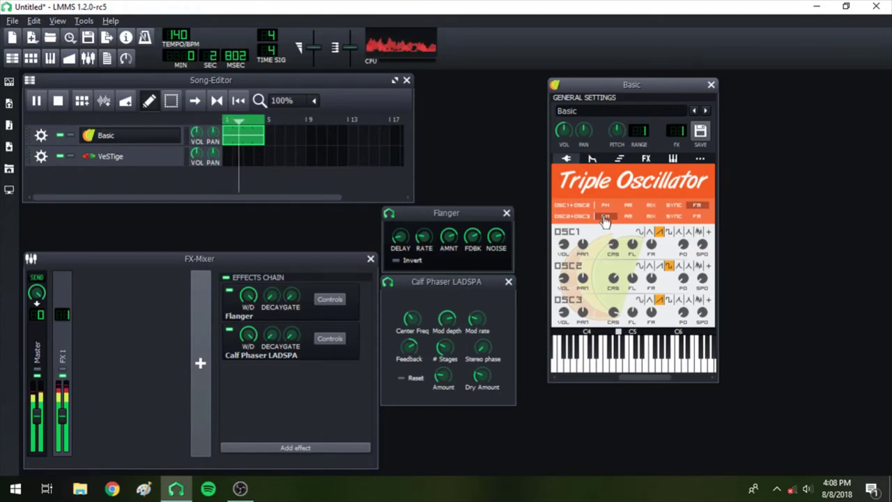
click(606, 206)
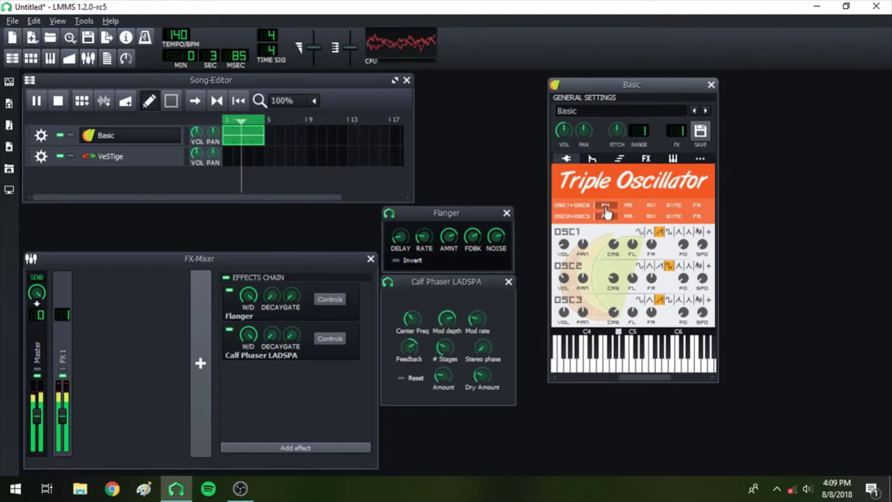
click(673, 216)
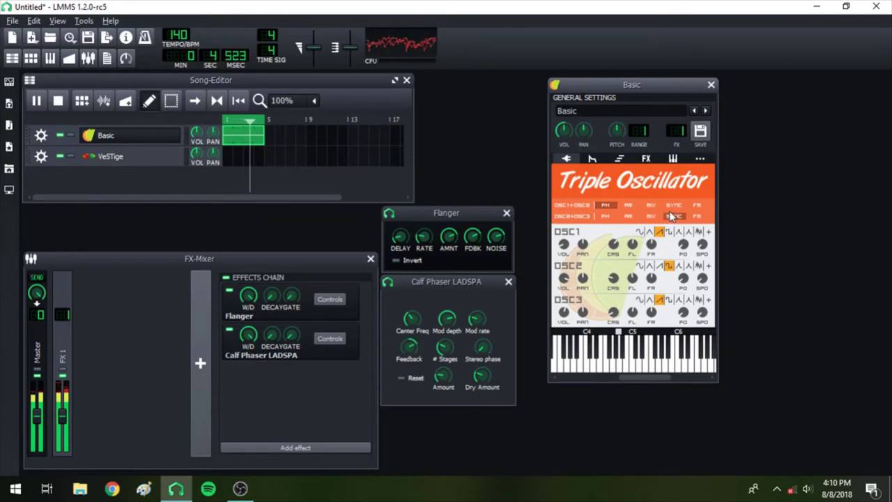
click(672, 206)
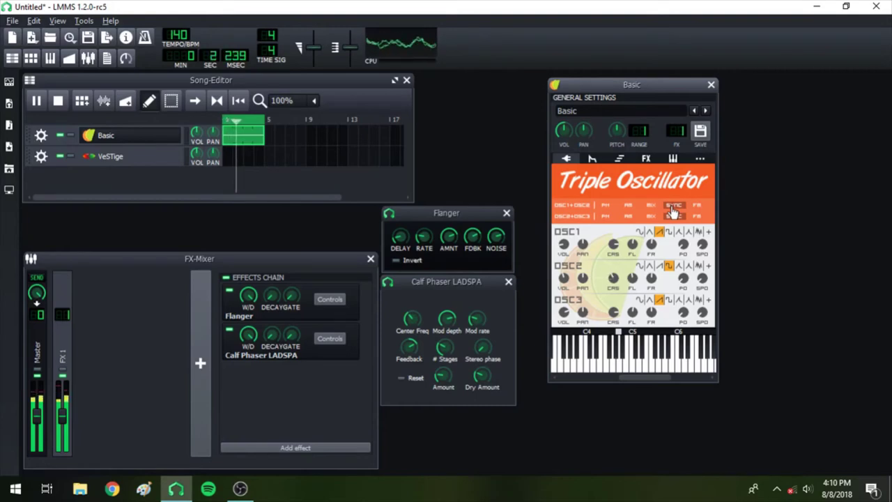
click(673, 214)
click(696, 207)
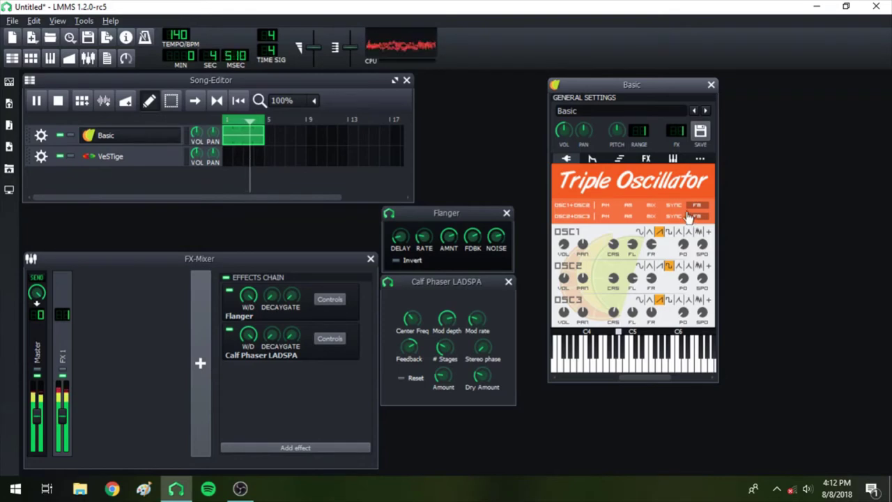
Step: Raise the Calf Phaser's Mod rate and switch the OSC1+OSC2 modulation to PM
click(477, 318)
mouse_move(477, 318)
mouse_down()
mouse_move(477, 307)
mouse_move(478, 317)
mouse_up()
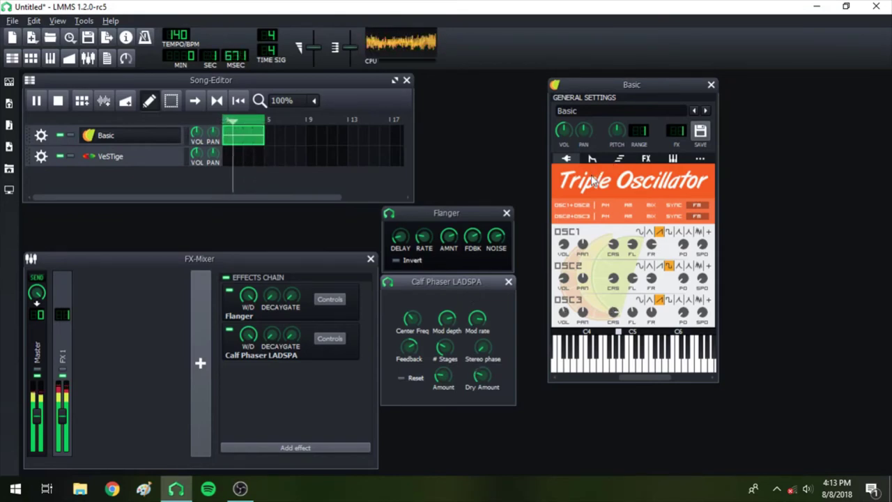
click(605, 205)
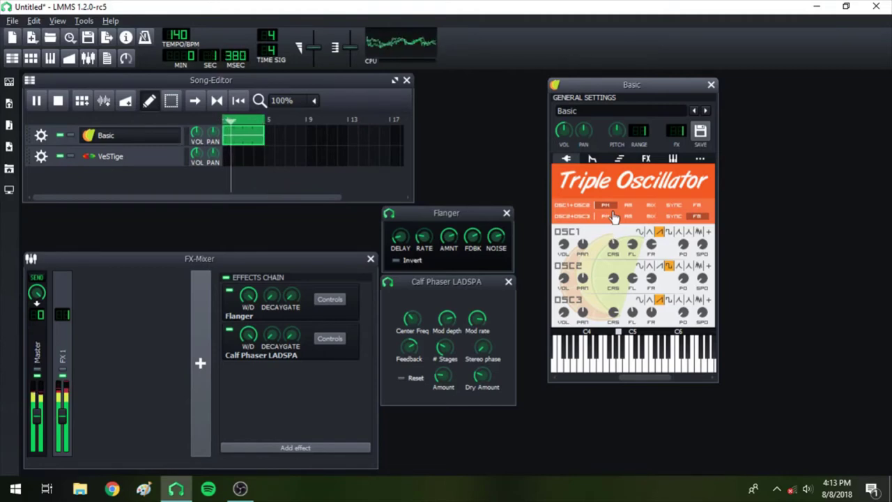
Step: Compare the two mixer effects, leave the Flanger bypassed with the Calf Phaser active, and lower the phaser's Mod depth
click(230, 332)
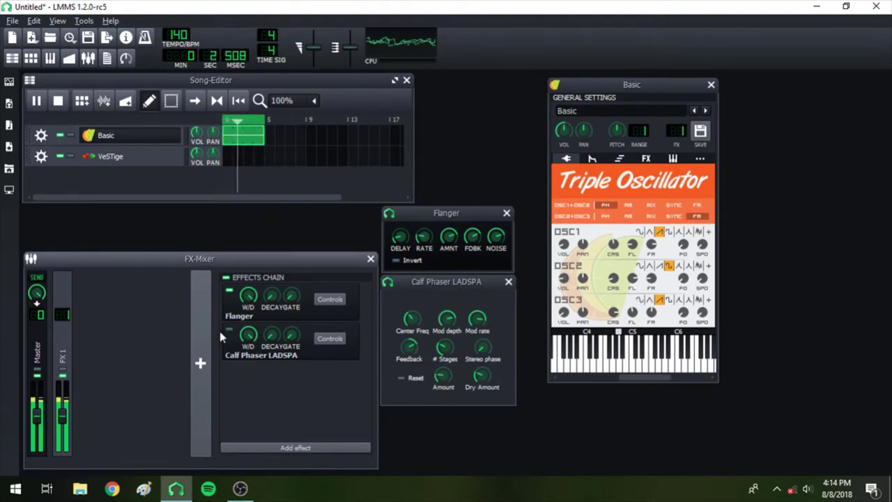
click(229, 291)
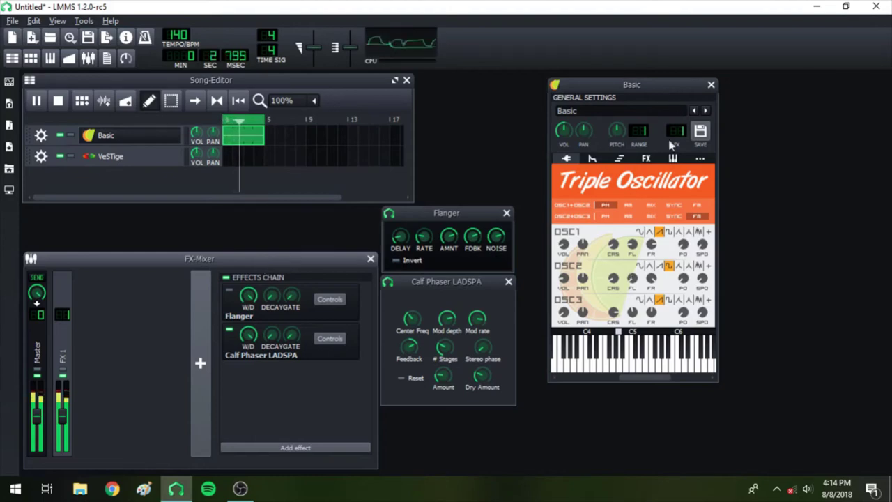
mouse_move(447, 319)
mouse_down()
mouse_move(447, 308)
mouse_move(447, 320)
mouse_up()
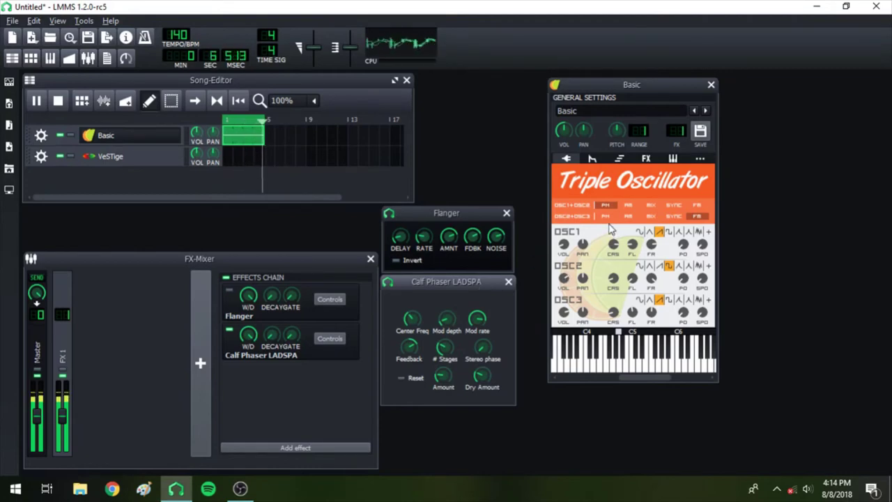
Step: Try AM, MIX and SYNC for OSC1+OSC2, and settle on FM for OSC1+OSC2 and PM for OSC2+OSC3
click(629, 205)
click(648, 205)
click(673, 205)
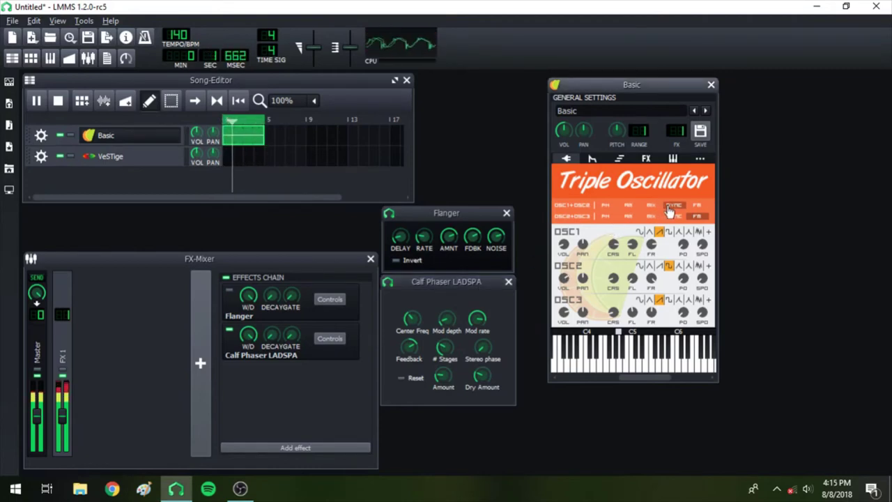
click(673, 216)
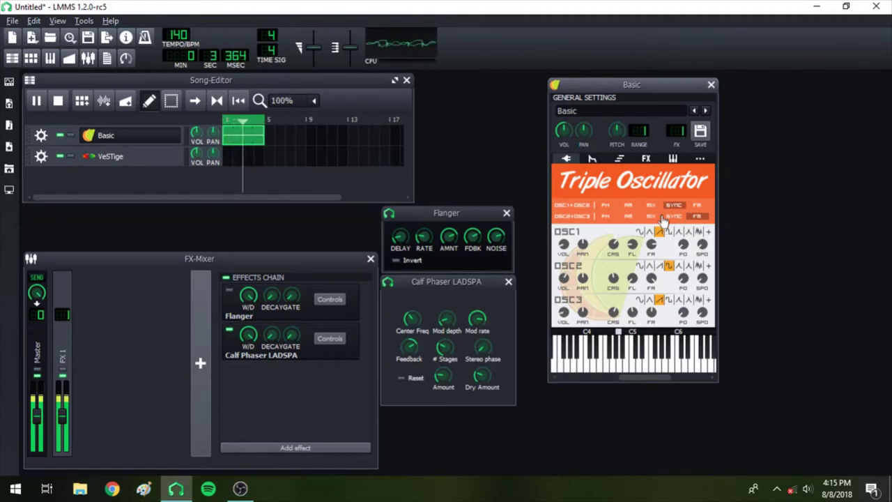
click(699, 206)
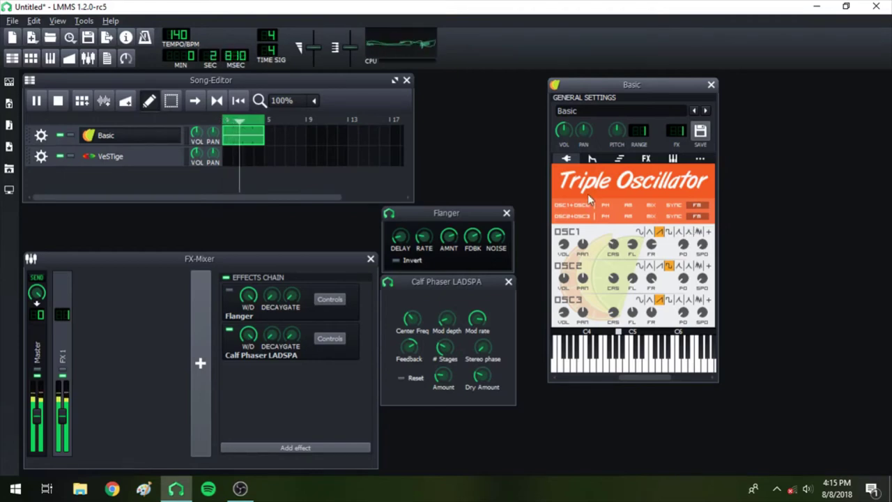
click(605, 216)
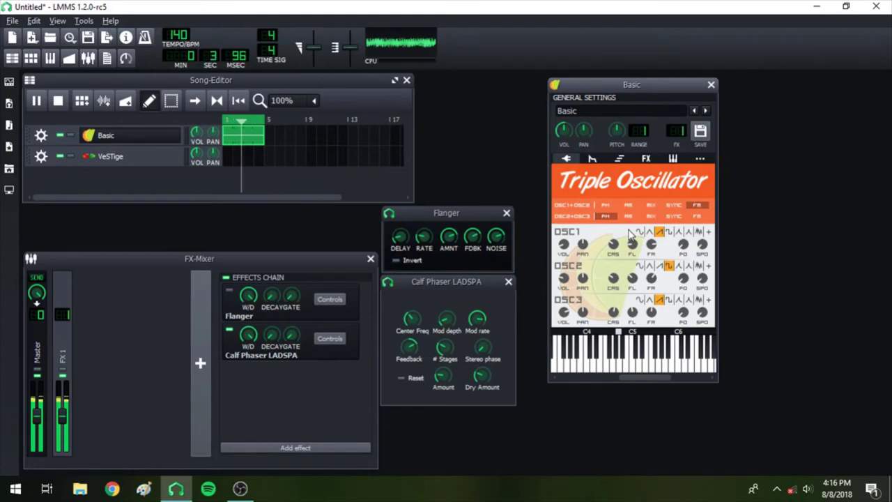
Step: Find "eq" among the available effects and add the LMMS Equalizer to the Basic instrument's effects chain
click(646, 159)
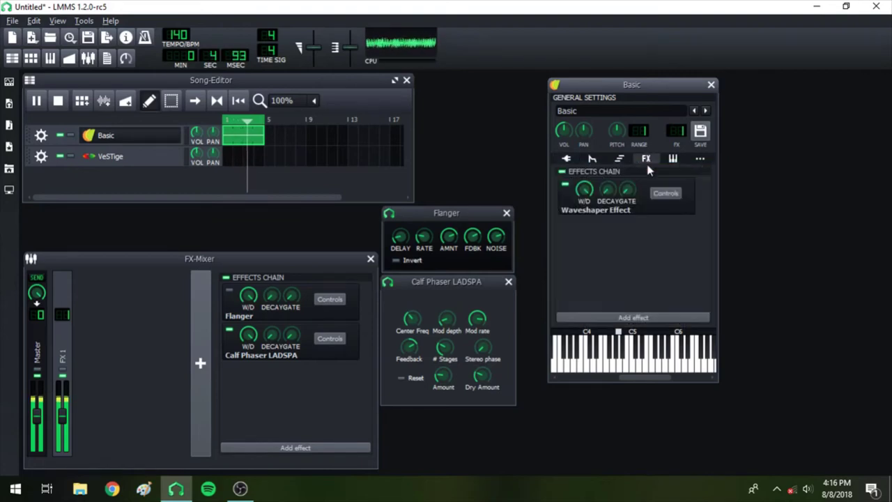
click(627, 319)
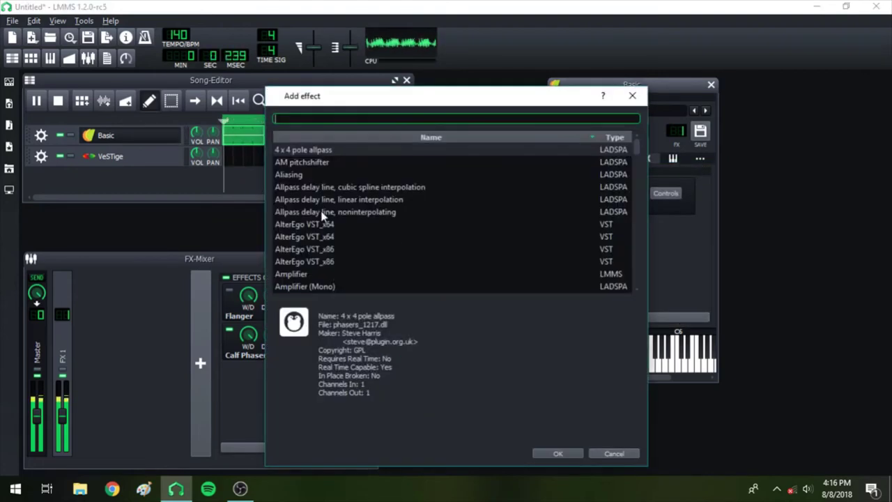
text(eq)
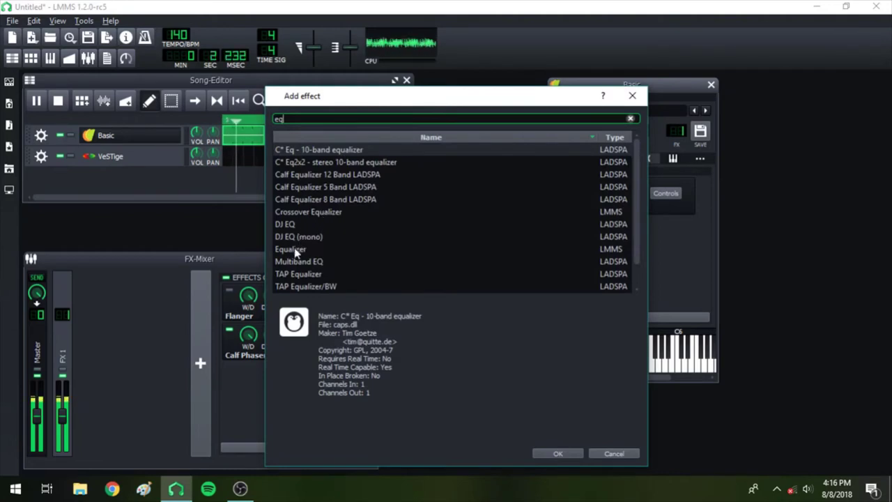
key(Escape)
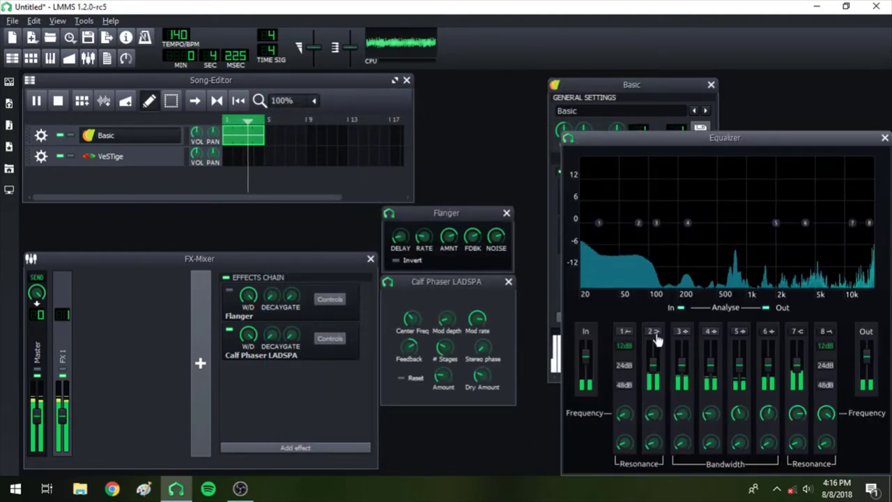
Step: Enable the Equalizer's low-shelf band 2 and try different frequency, gain and resonance settings on it
click(655, 333)
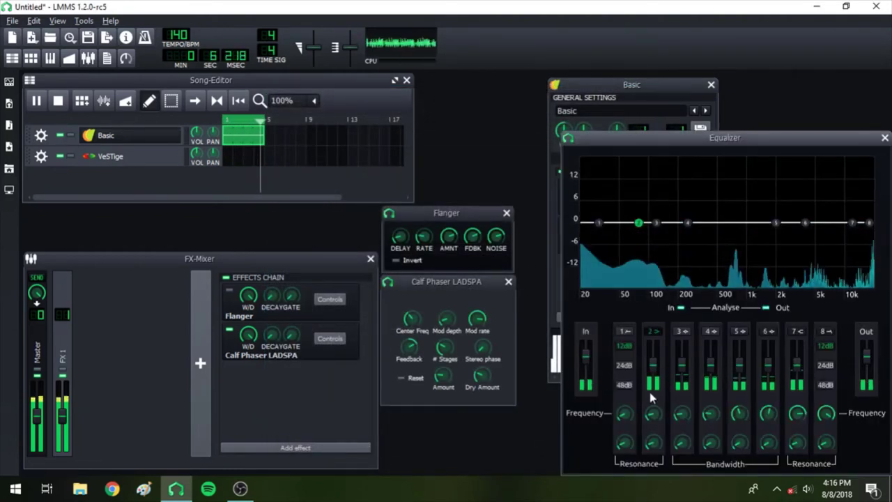
drag(638, 222, 663, 158)
drag(653, 442, 665, 318)
drag(663, 158, 633, 228)
scroll(674, 153, up, 5)
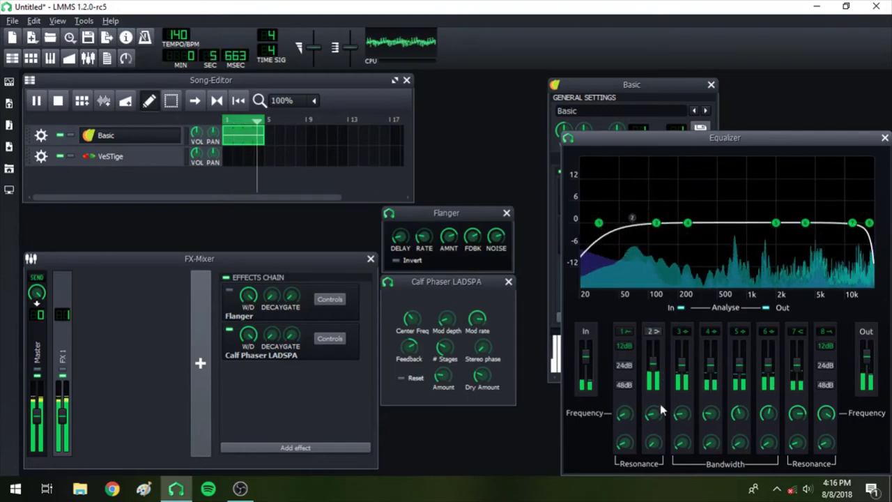
Step: Switch off Equalizer bands 2 through 7
click(652, 332)
click(681, 331)
click(711, 332)
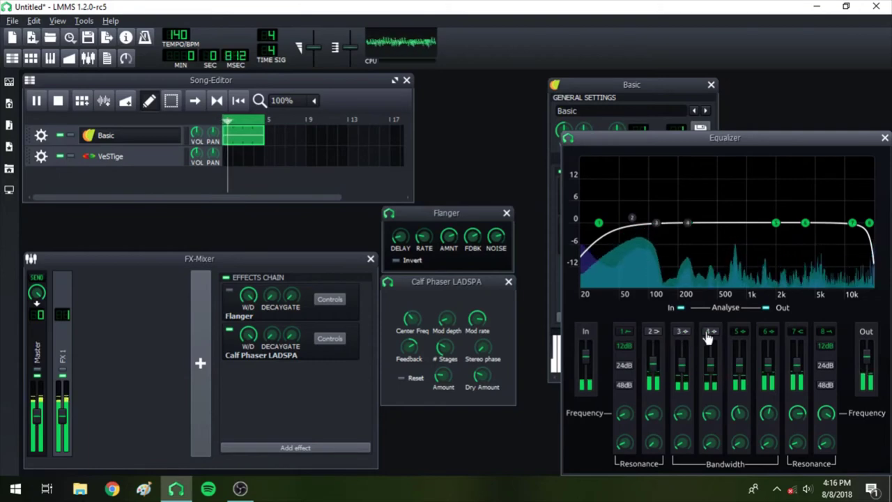
click(739, 331)
click(767, 332)
click(796, 332)
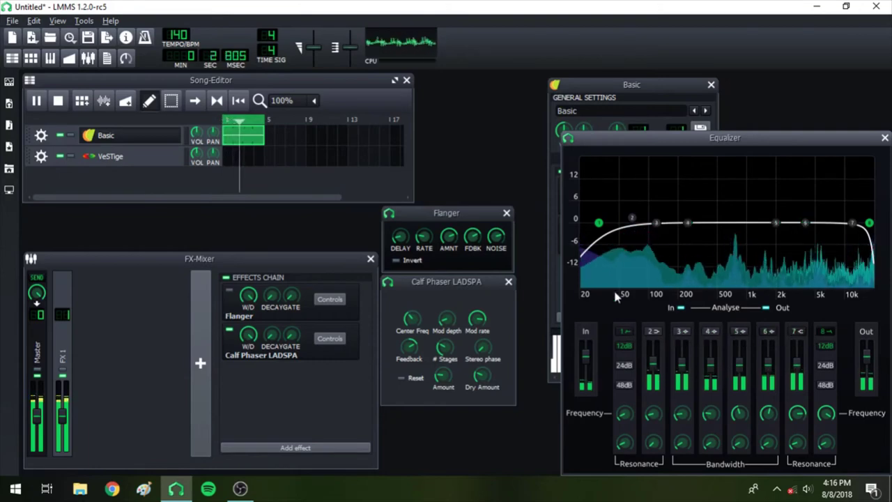
Step: Raise the resonance of the Equalizer's high-pass band 1 and sweep its cutoff frequency up and back down
drag(596, 224, 631, 180)
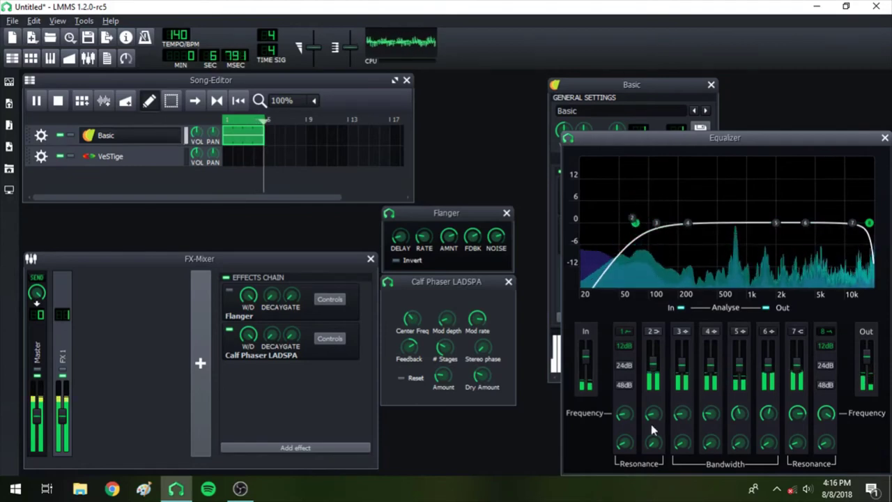
drag(625, 451, 625, 444)
drag(636, 221, 703, 177)
drag(624, 446, 623, 428)
drag(702, 223, 579, 202)
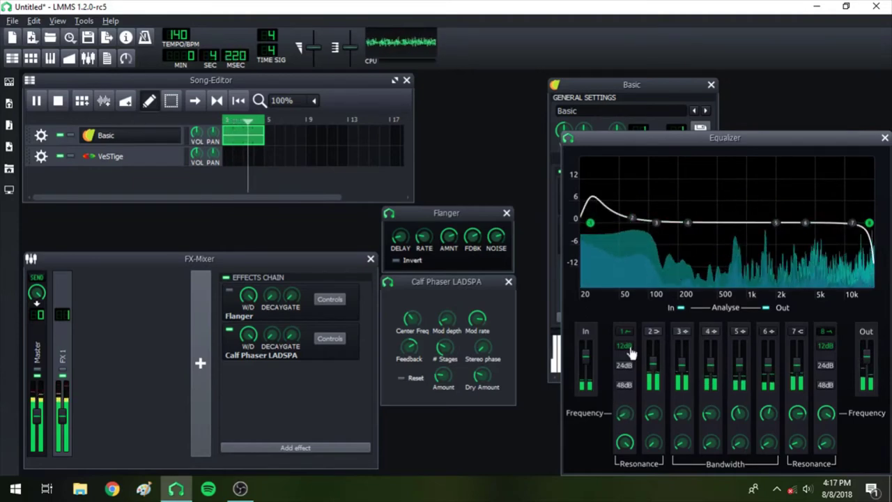
Step: Close the Equalizer and remove it from the Basic instrument's effects chain
click(884, 138)
right_click(640, 248)
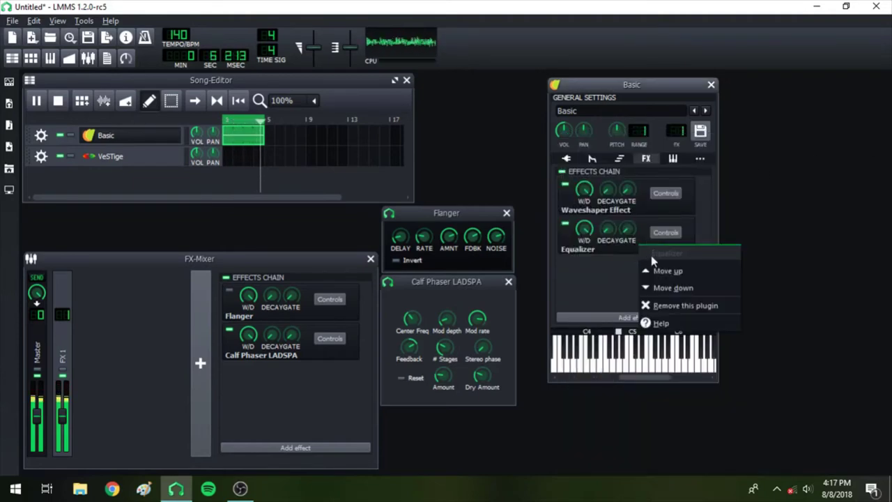
click(661, 306)
Step: Add a second Waveshaper Effect to the Basic instrument, draw a jagged curve in its lower range, and smooth it
click(638, 318)
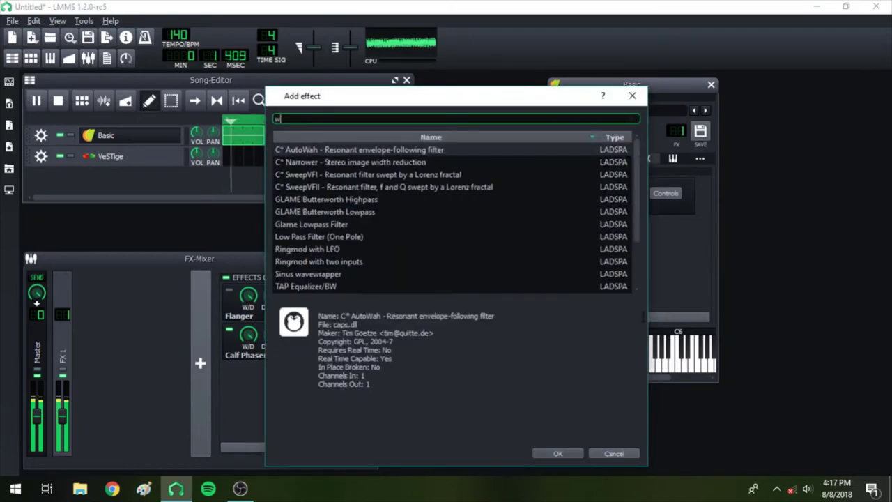
text(wavesh)
key(Return)
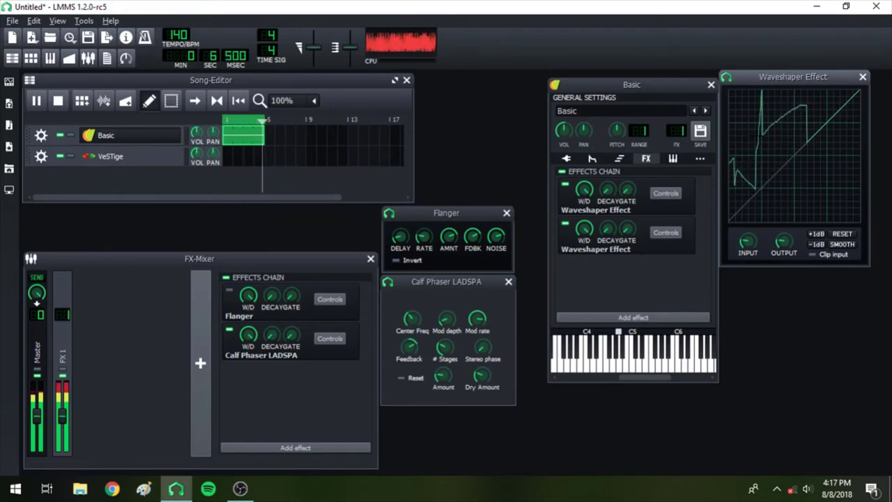
drag(800, 76, 803, 136)
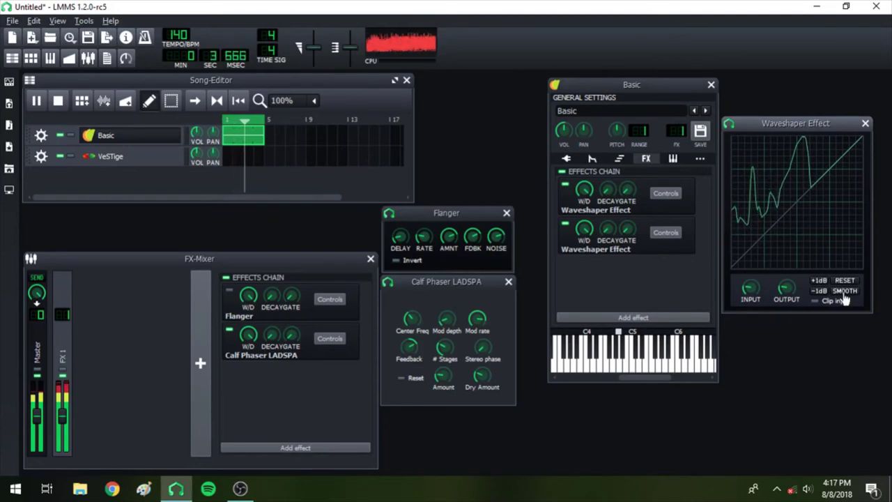
Step: Try a triangle wave on OSC2, return it to square, and switch OSC1 to a square wave
click(568, 158)
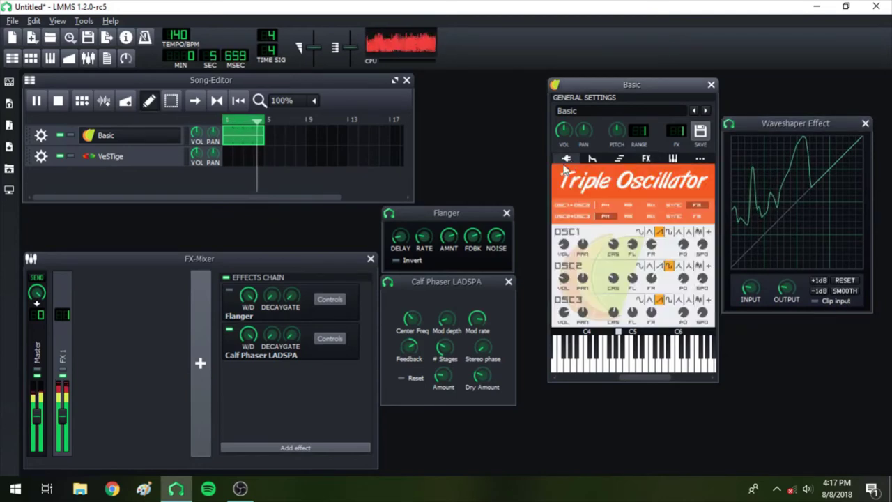
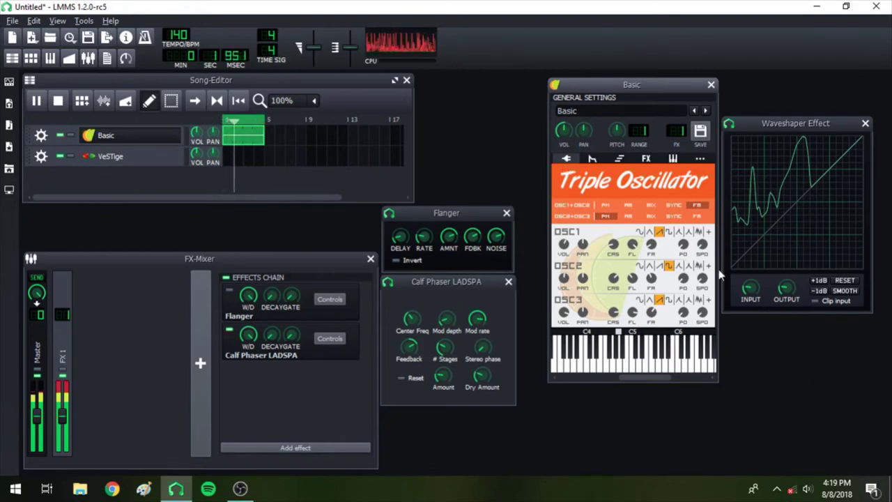
drag(703, 244, 702, 267)
click(658, 299)
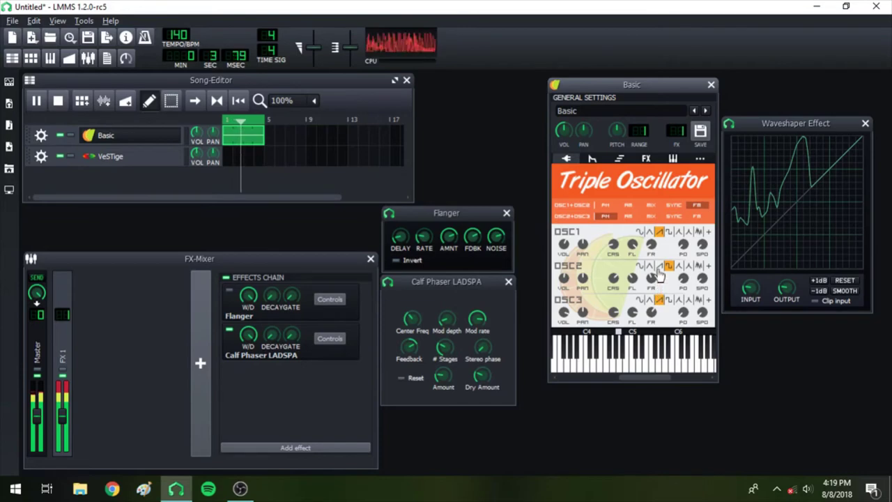
click(650, 266)
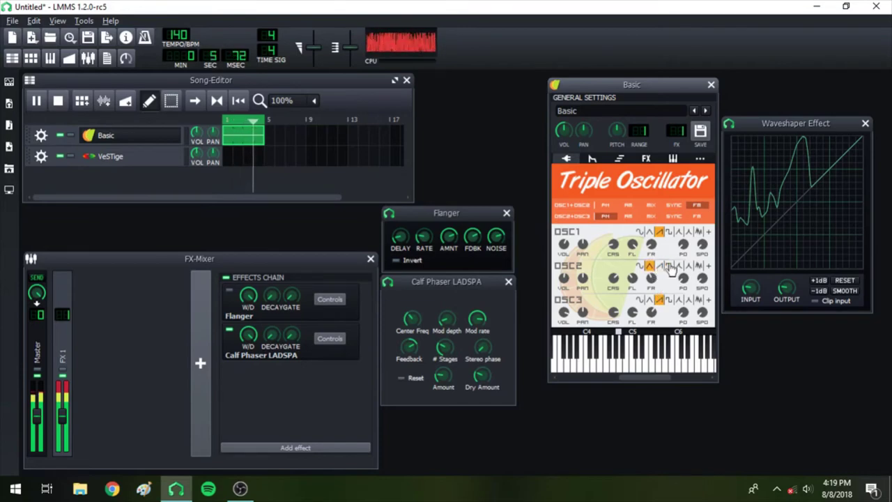
click(668, 266)
click(668, 231)
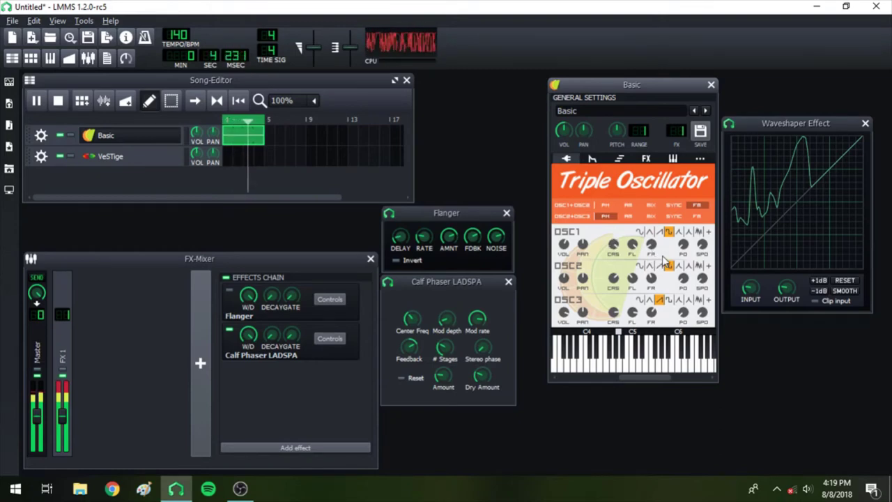
Step: Audition triangle and saw waves on OSC3, settle on square, and set OSC2 to a triangle wave
click(649, 301)
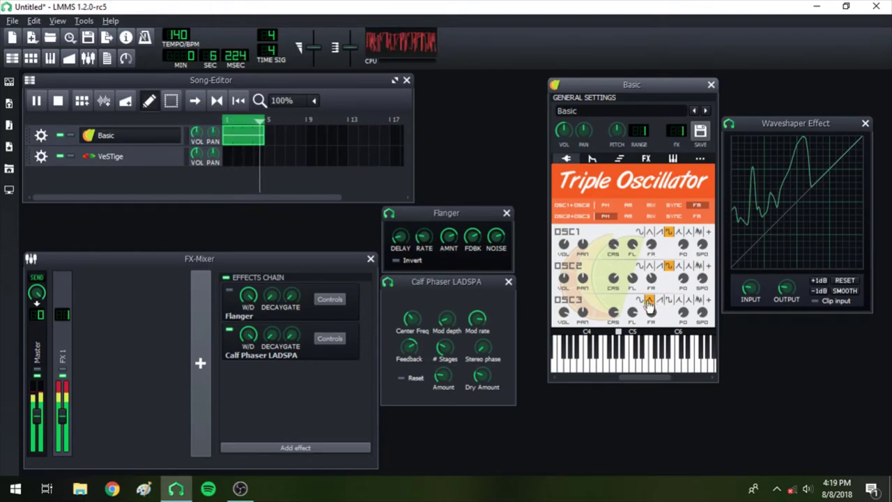
click(659, 300)
click(668, 301)
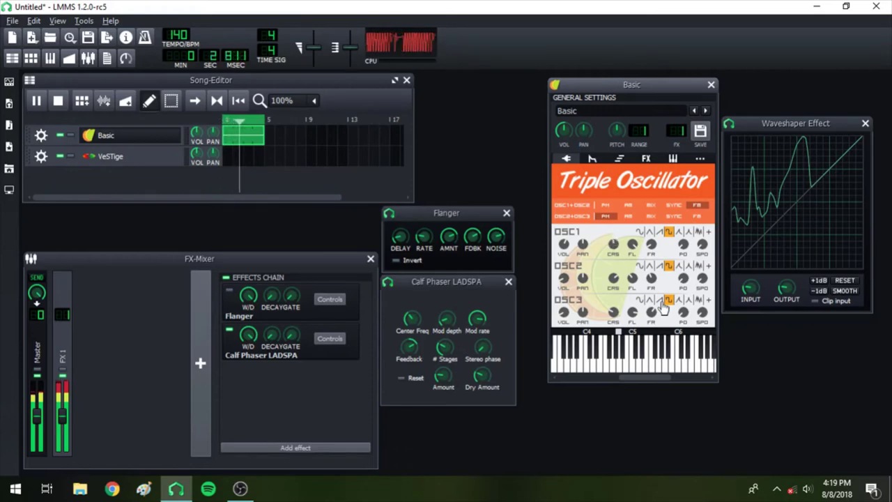
click(649, 265)
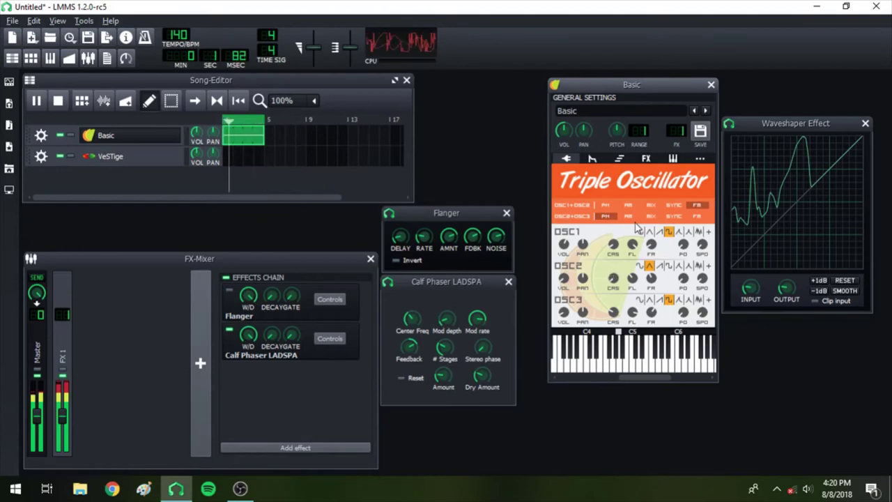
Step: Lower the Calf Phaser's Mod rate, then enable the Flanger on the FX 1 channel and adjust its Rate
mouse_move(477, 318)
mouse_down()
mouse_move(477, 331)
mouse_move(477, 319)
mouse_up()
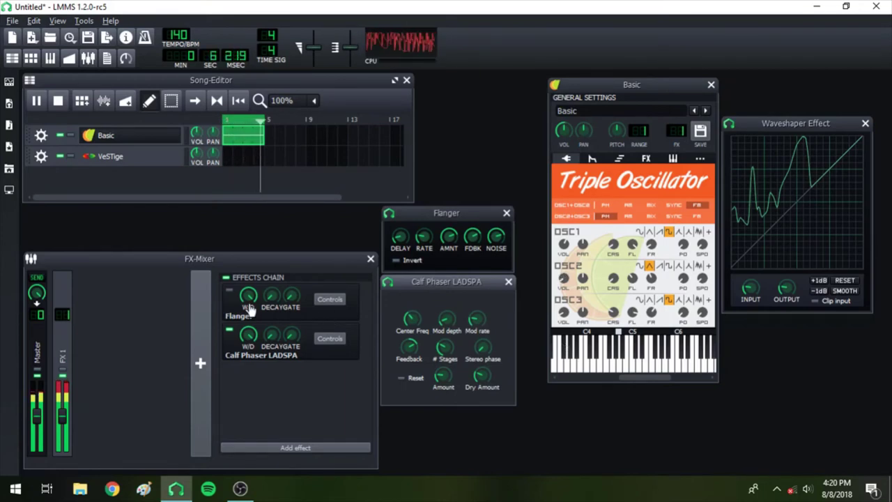
click(230, 290)
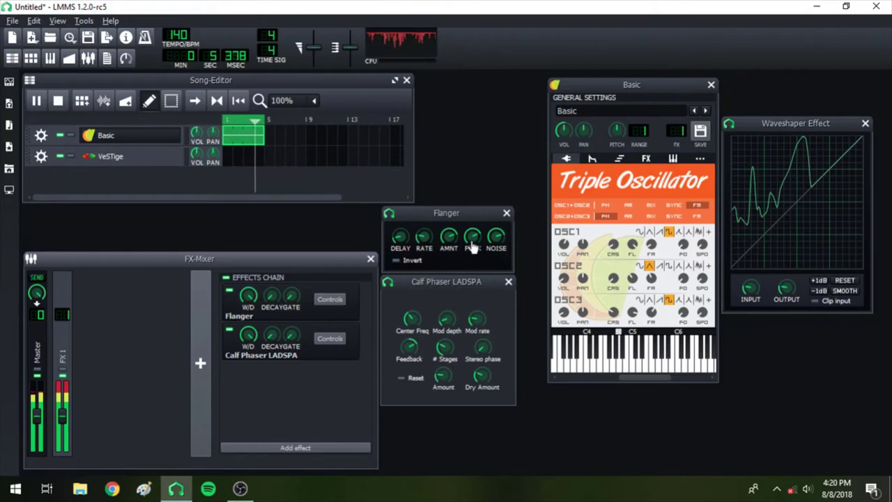
click(424, 237)
drag(424, 237, 424, 234)
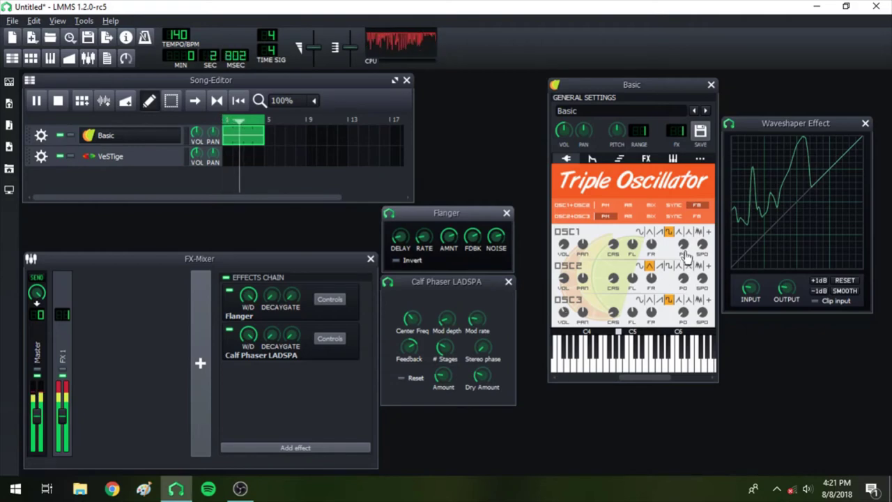
Step: Try FM for OSC2+OSC3, then set both OSC1+OSC2 and OSC2+OSC3 to PM
click(694, 217)
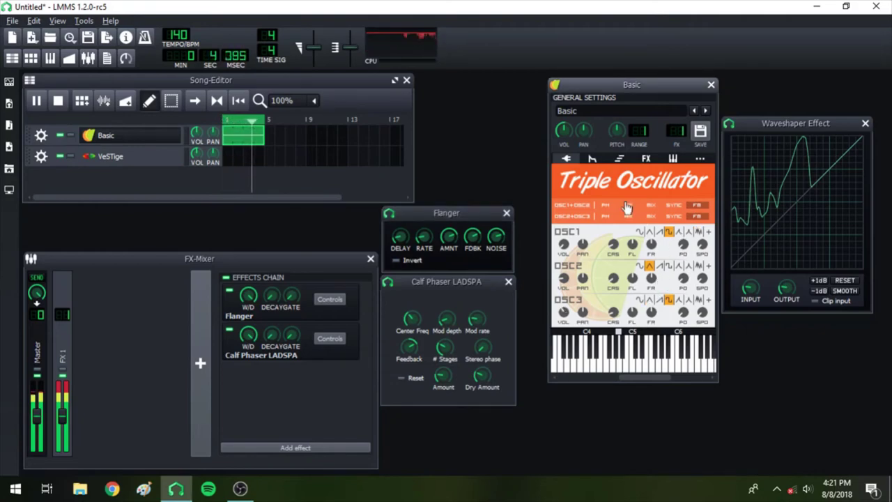
click(605, 205)
click(605, 216)
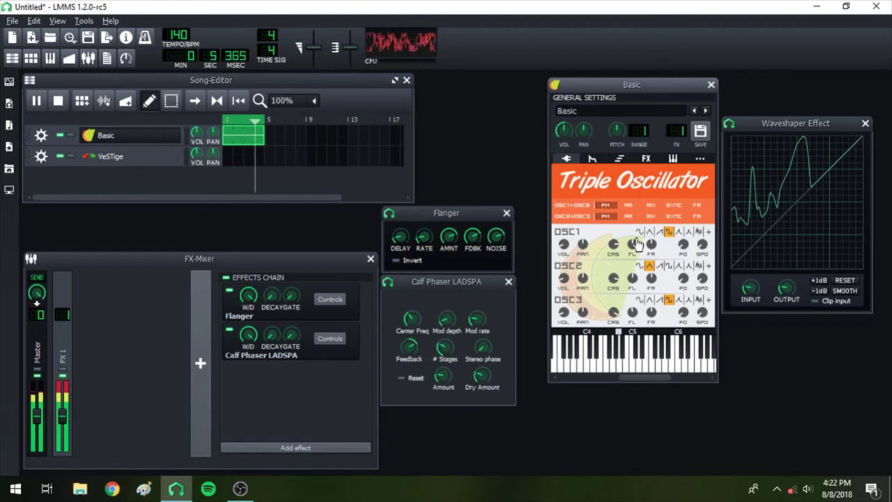
Step: Keep the Flanger active with the Calf Phaser bypassed, and set OSC1 to a saw wave and OSC3 to a sine wave
click(230, 293)
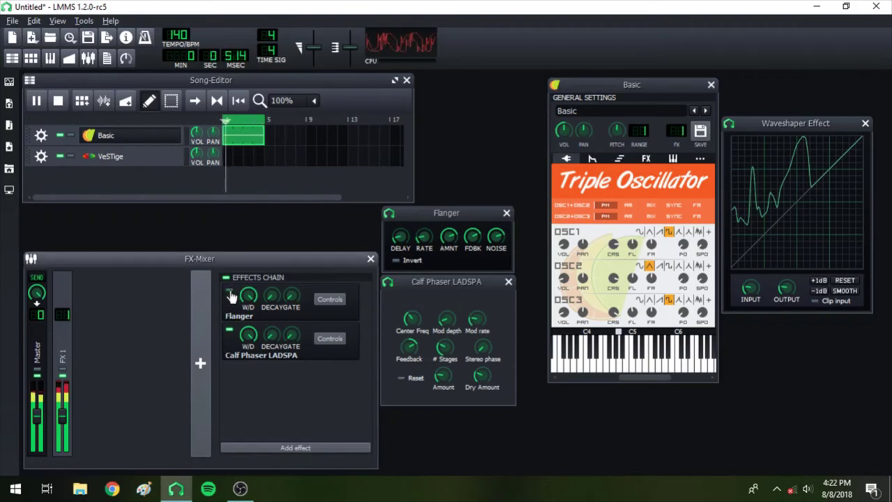
click(230, 292)
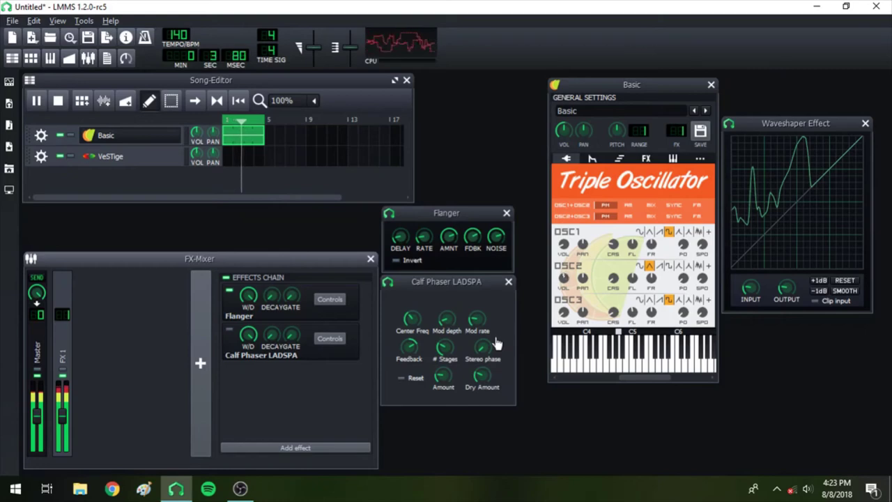
click(658, 232)
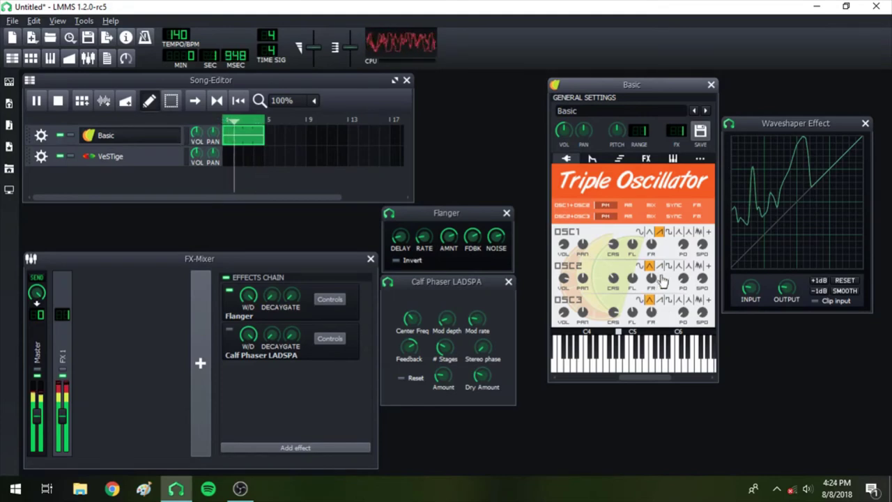
click(640, 300)
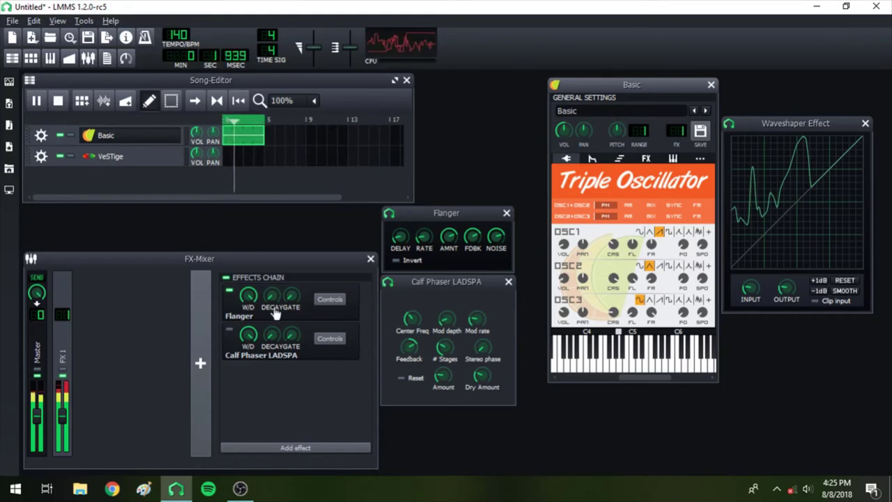
Step: Re-enable the Calf Phaser, compare the sound with the Flanger bypassed and active, and switch OSC2+OSC3 to FM
click(231, 328)
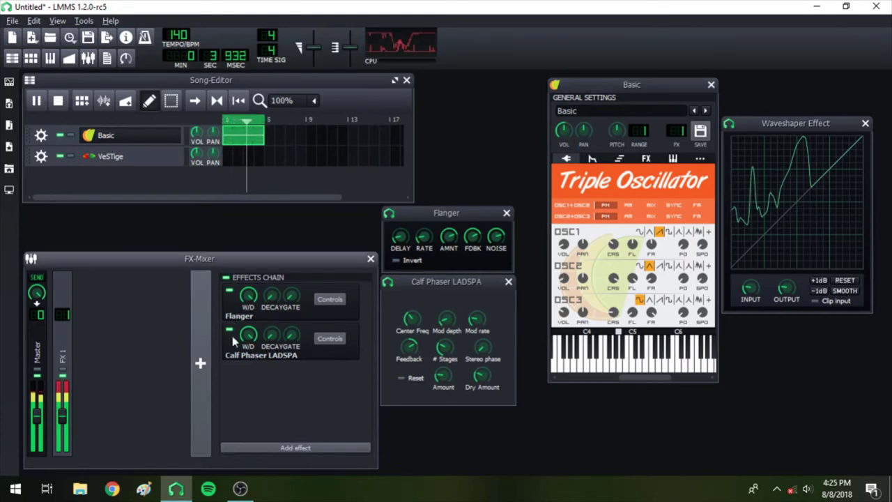
click(230, 289)
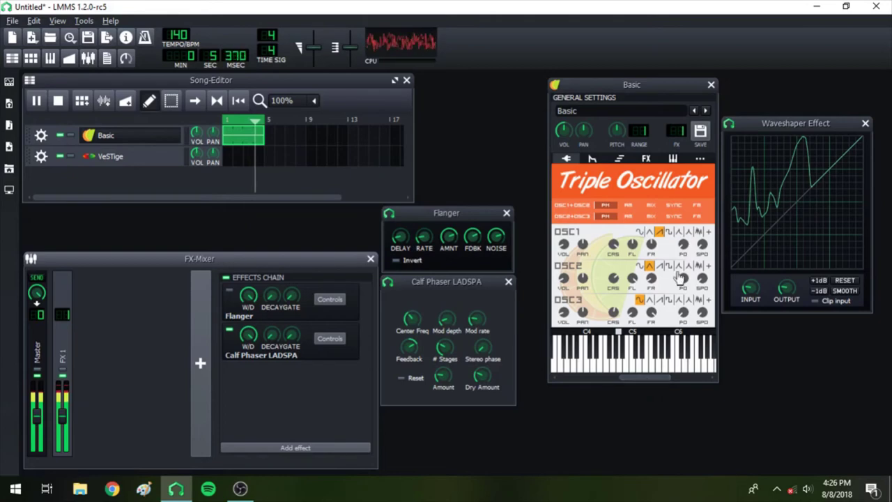
click(697, 216)
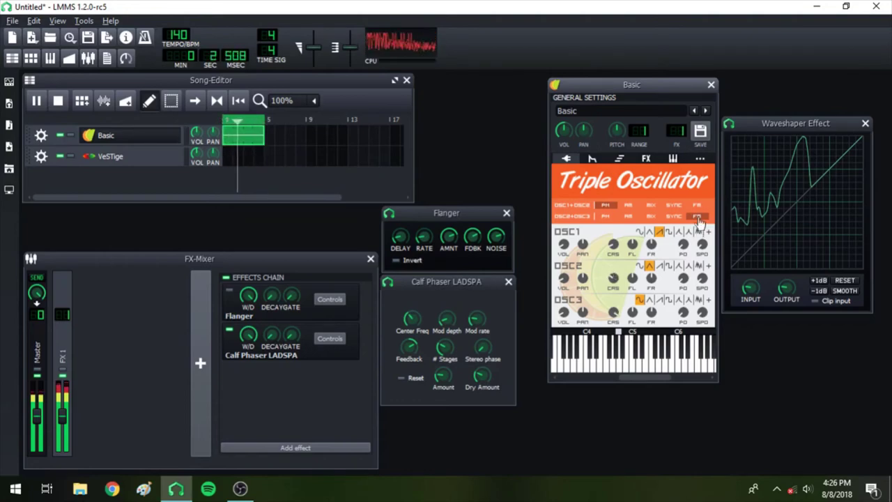
click(230, 308)
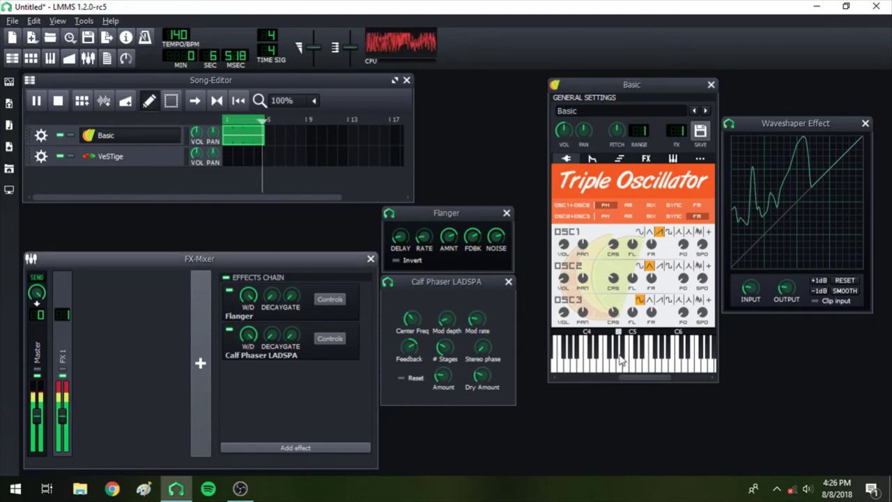
Step: Adjust the Flanger's Rate and set the OSC1+OSC2 modulation to FM
click(449, 236)
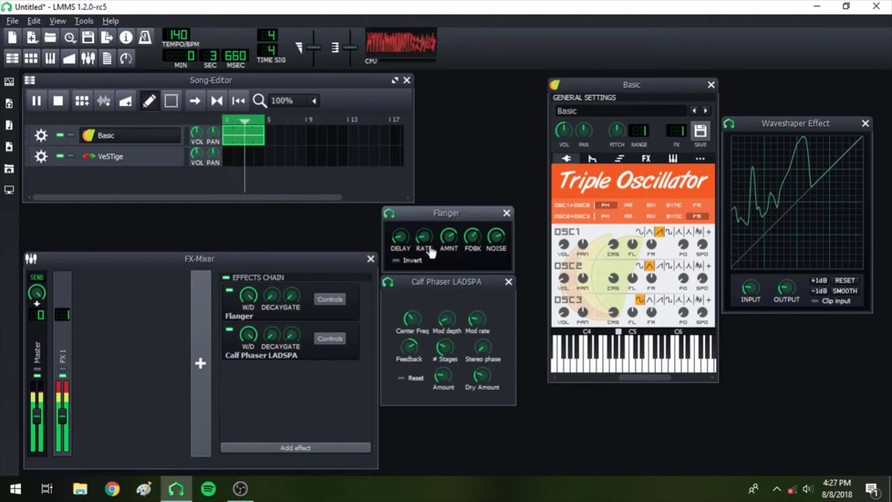
drag(431, 252, 404, 244)
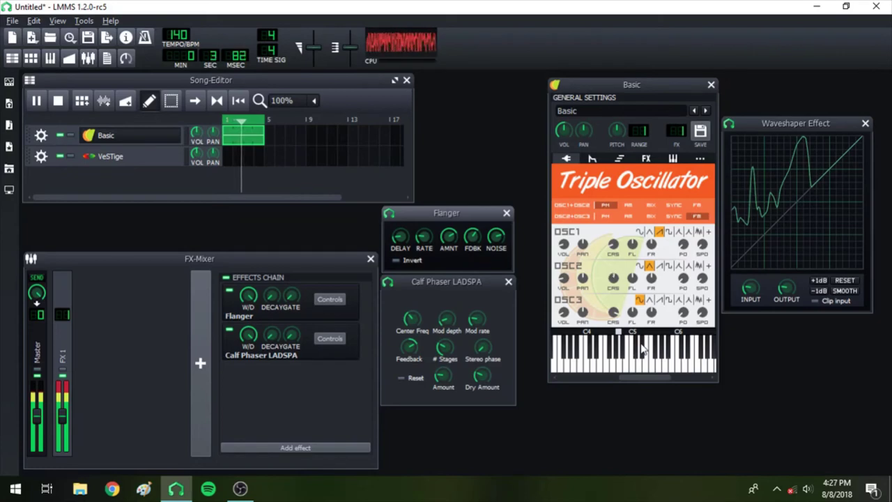
click(696, 206)
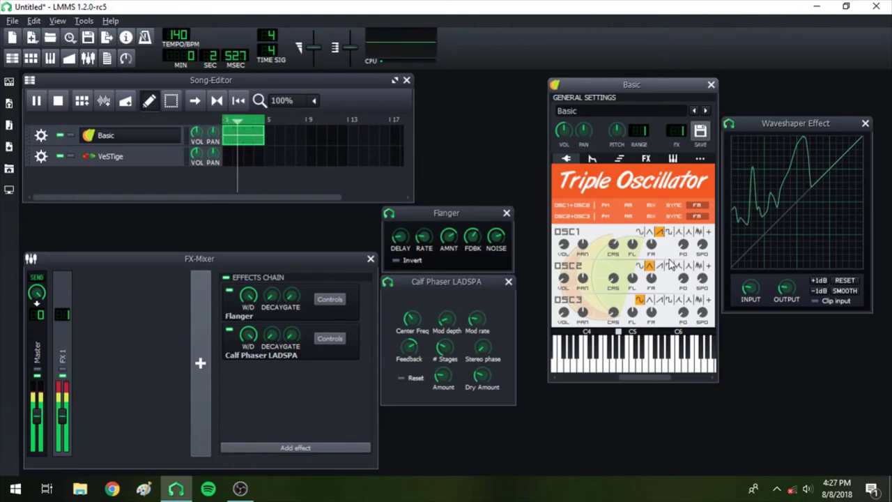
Step: Bypass the Calf Phaser and Flanger on FX 1, and smooth the second Waveshaper's curve
click(229, 328)
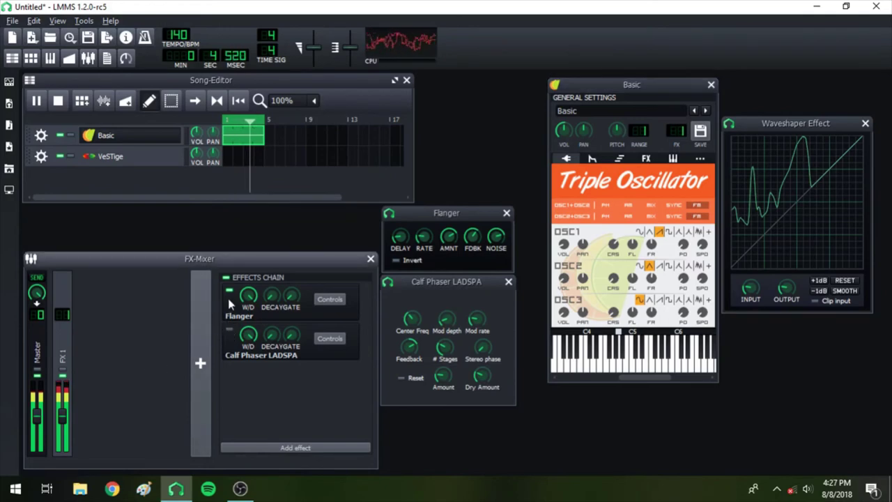
click(230, 290)
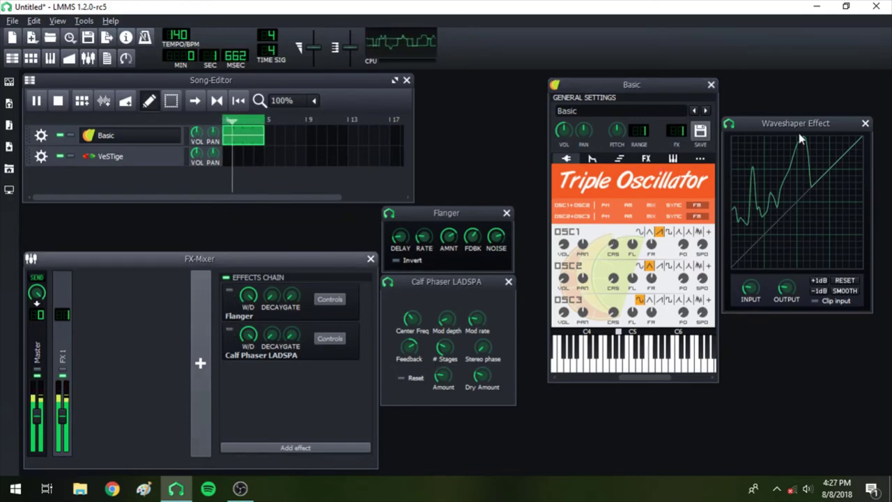
click(843, 291)
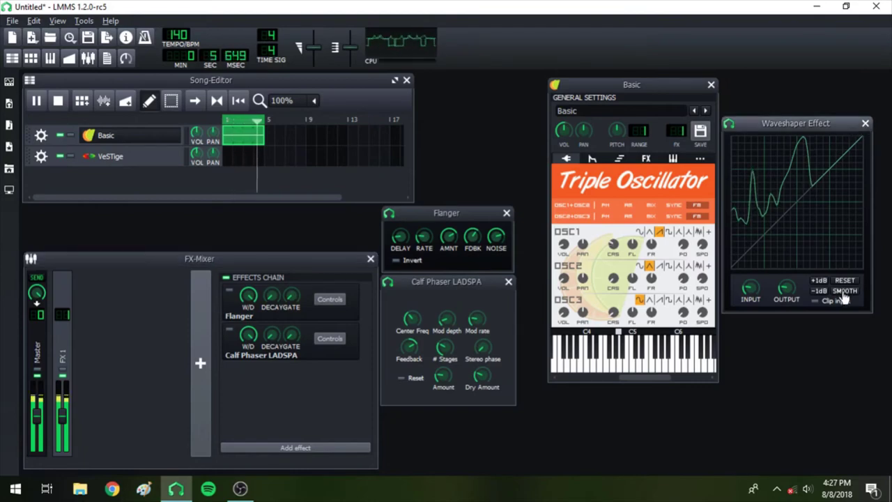
click(843, 292)
click(843, 292)
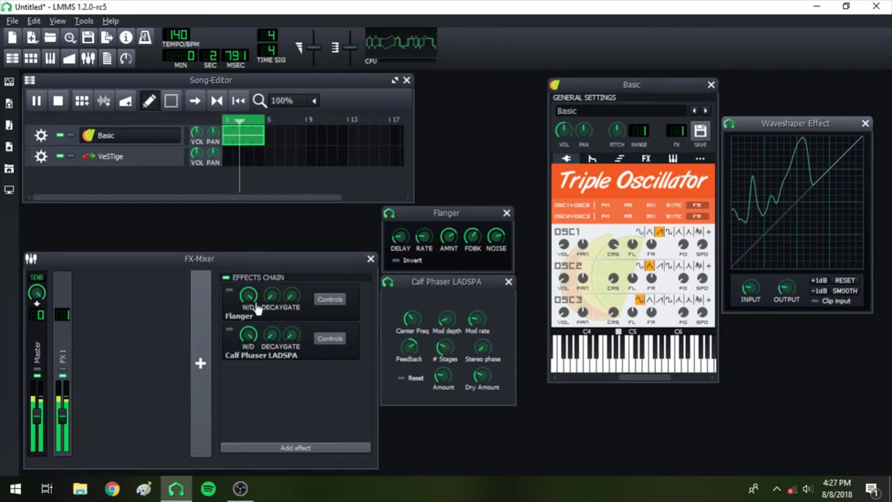
Step: Re-enable the Calf Phaser, lower its Mod rate, and set OSC1 to a square wave
click(224, 331)
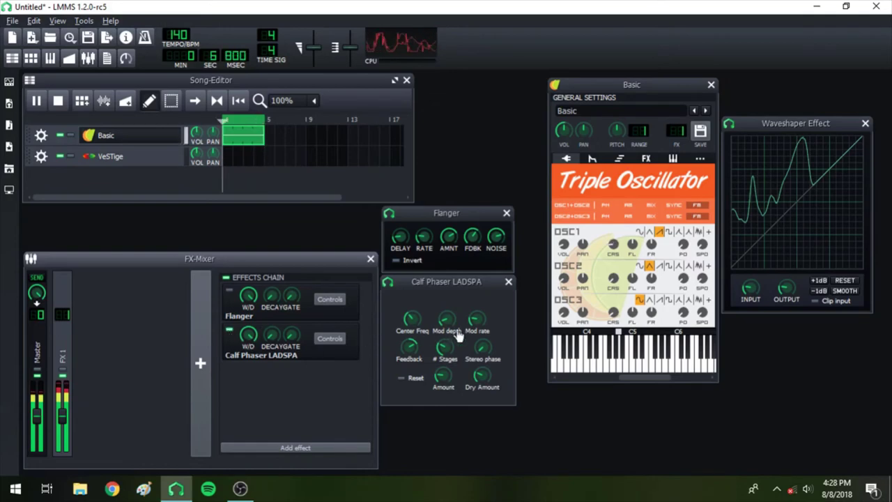
click(476, 319)
drag(477, 319, 459, 377)
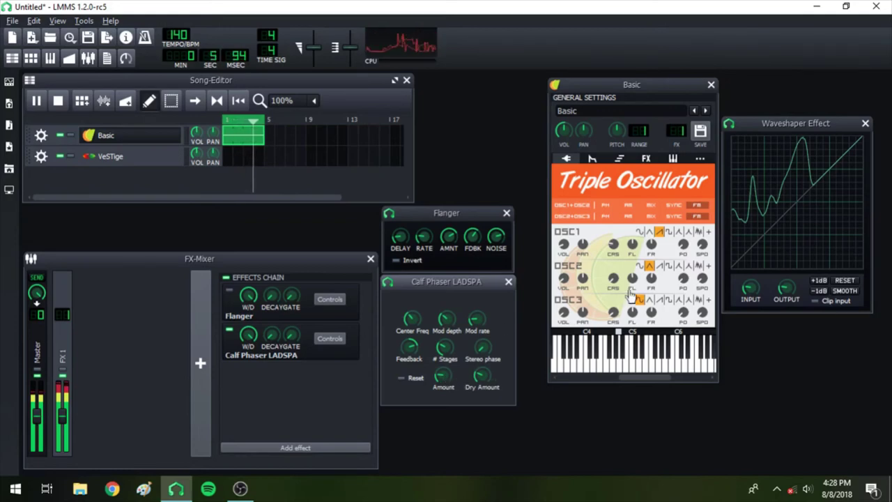
click(668, 232)
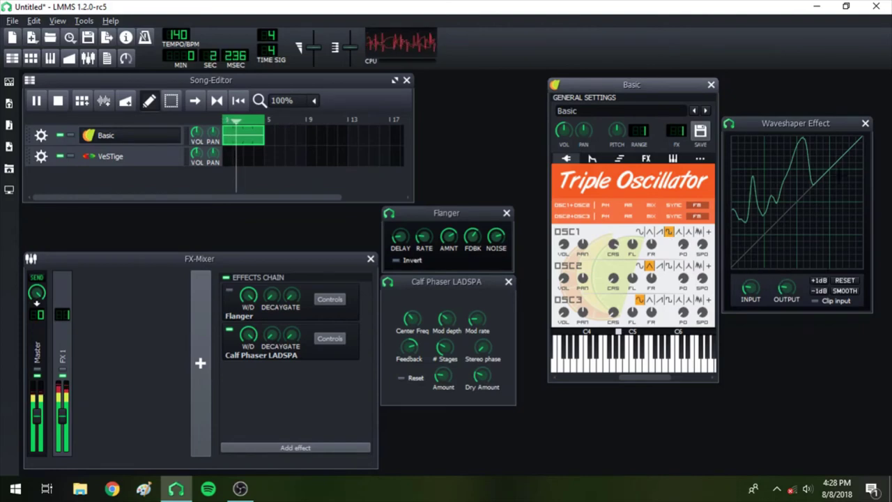
Step: Close the Waveshaper window, try the Flanger together with the Calf Phaser, and bypass both effects
click(865, 123)
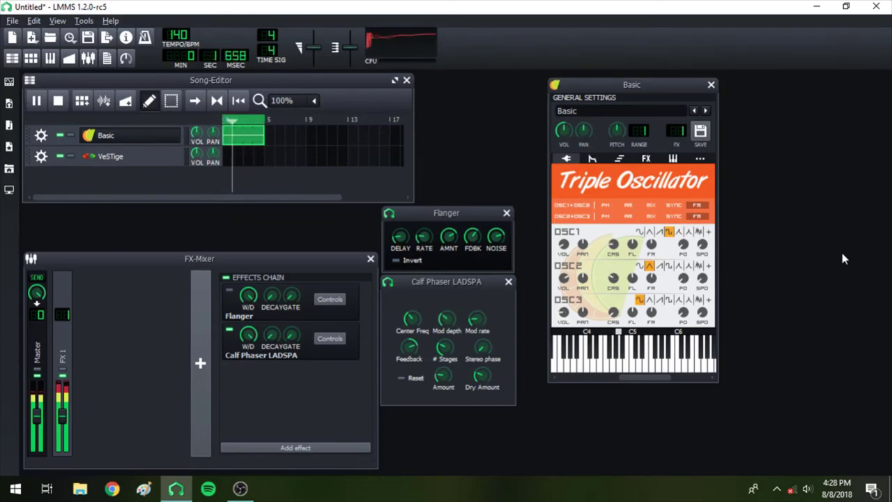
click(234, 293)
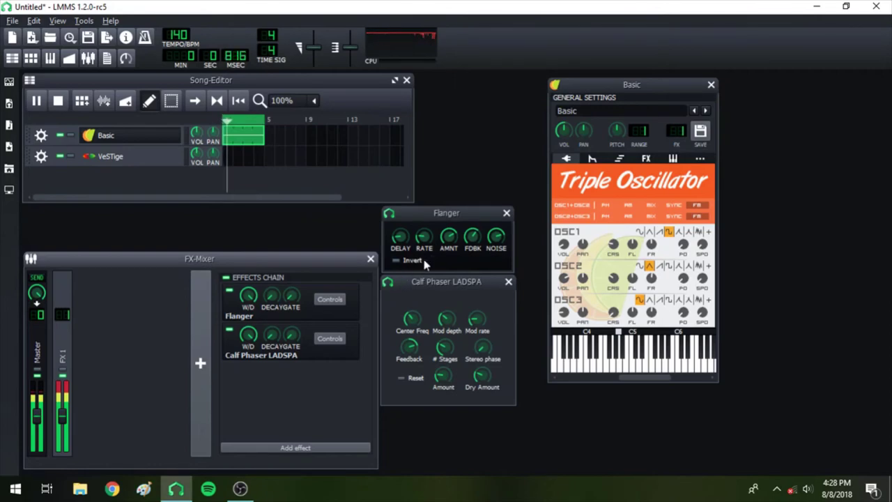
click(229, 290)
click(229, 329)
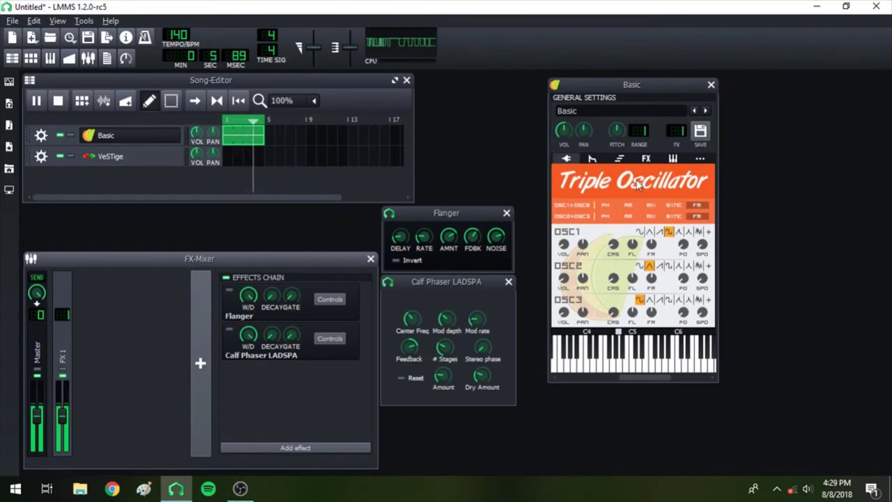
Step: Bypass the second Waveshaper on the Basic instrument, and smooth and partly redraw the first Waveshaper's curve
click(637, 182)
click(646, 159)
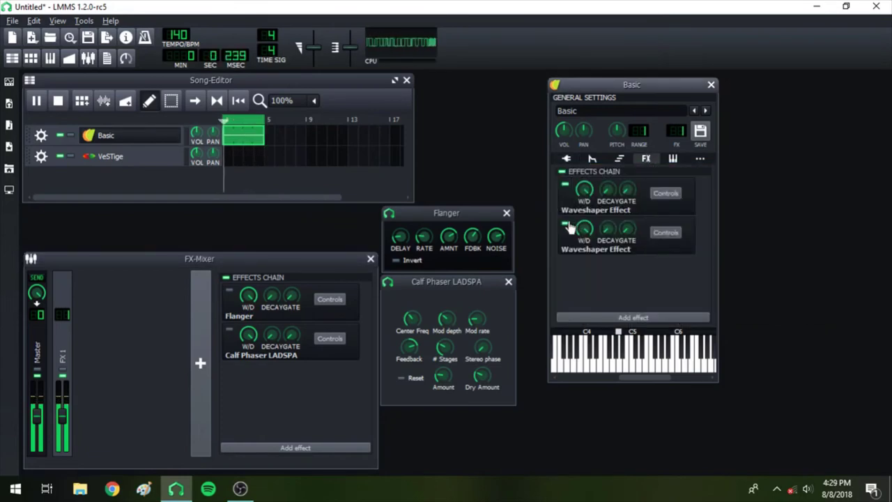
click(566, 224)
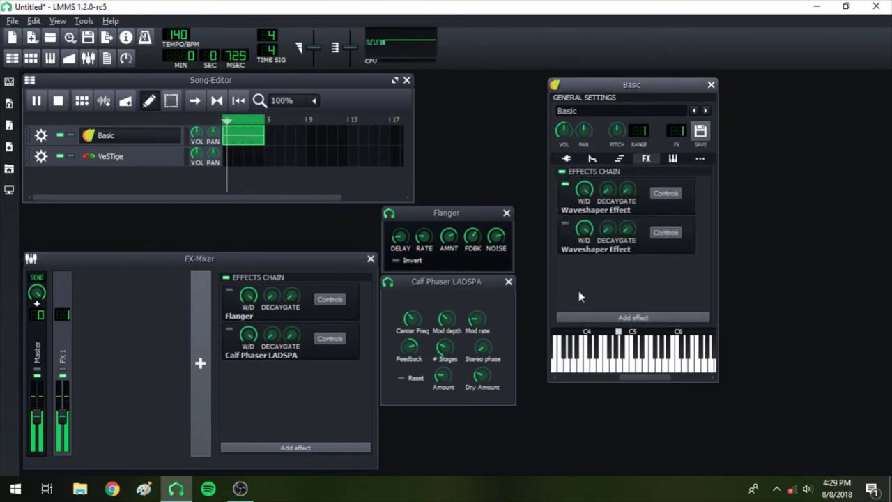
click(667, 195)
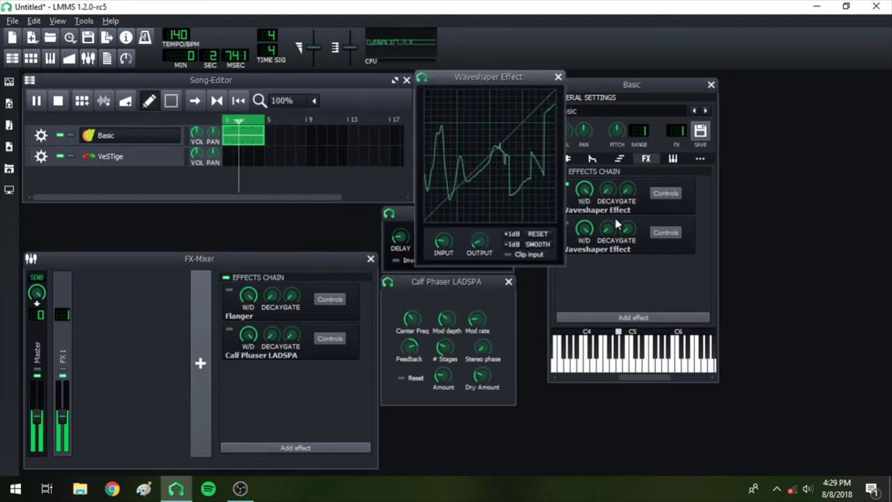
click(537, 246)
click(537, 246)
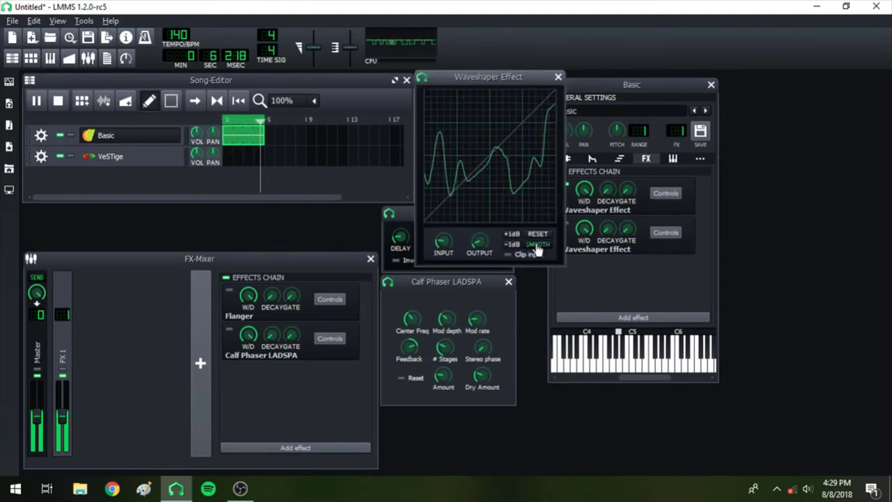
click(537, 245)
click(537, 245)
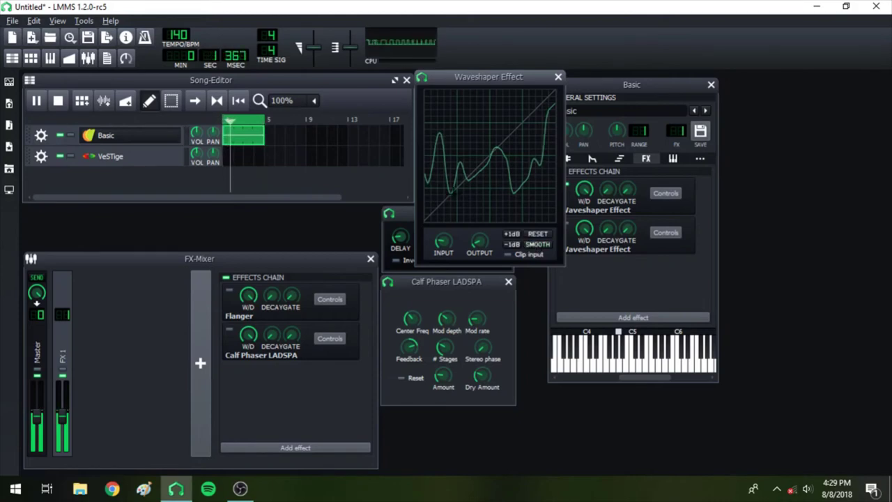
mouse_move(453, 194)
mouse_down()
mouse_move(429, 178)
mouse_move(428, 192)
mouse_up()
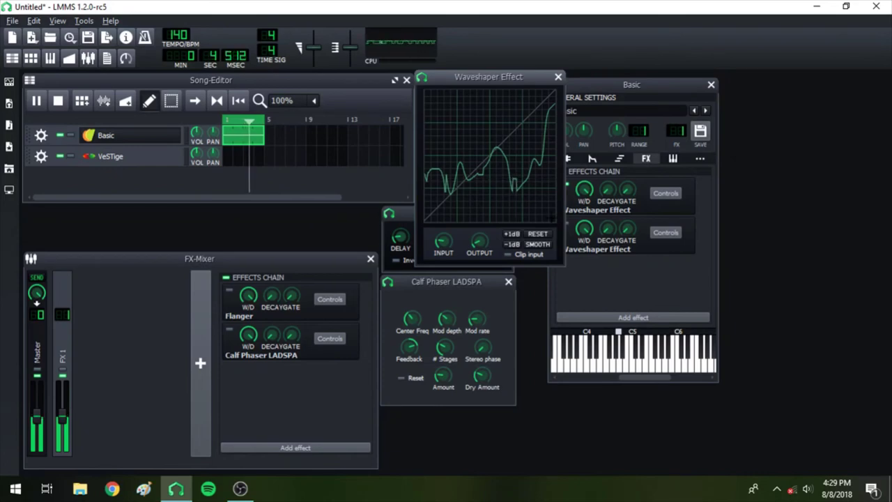
click(558, 77)
Step: Re-enable the second Waveshaper, flatten the peaks of its curve by redrawing them, and smooth the result
click(566, 225)
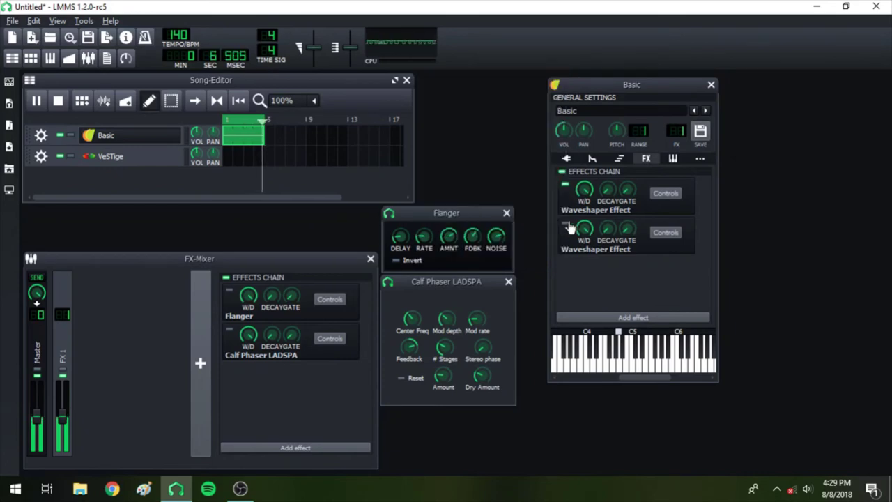
click(665, 232)
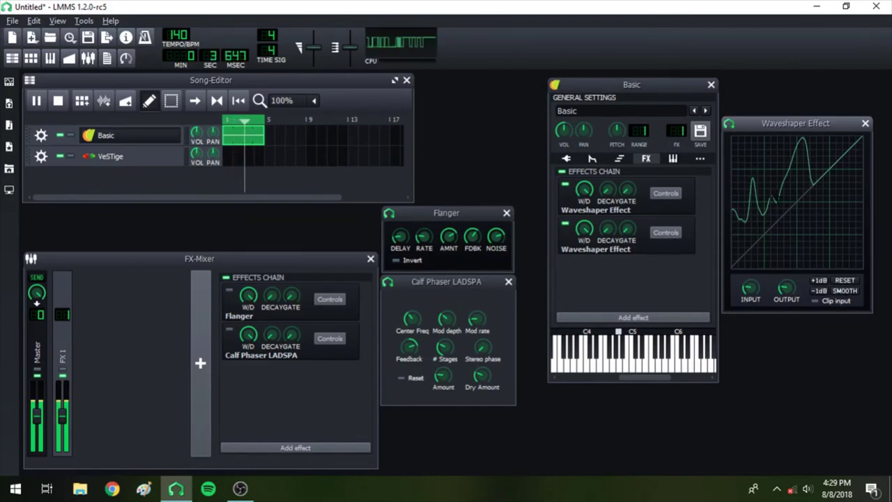
mouse_move(779, 198)
mouse_down()
mouse_move(811, 184)
mouse_move(800, 229)
mouse_move(819, 236)
mouse_move(782, 217)
mouse_move(796, 230)
mouse_move(777, 221)
mouse_move(752, 237)
mouse_move(745, 218)
mouse_move(777, 220)
mouse_move(787, 211)
mouse_move(799, 217)
mouse_move(744, 220)
mouse_move(772, 223)
mouse_move(759, 221)
mouse_move(783, 211)
mouse_move(797, 216)
mouse_move(819, 213)
mouse_up()
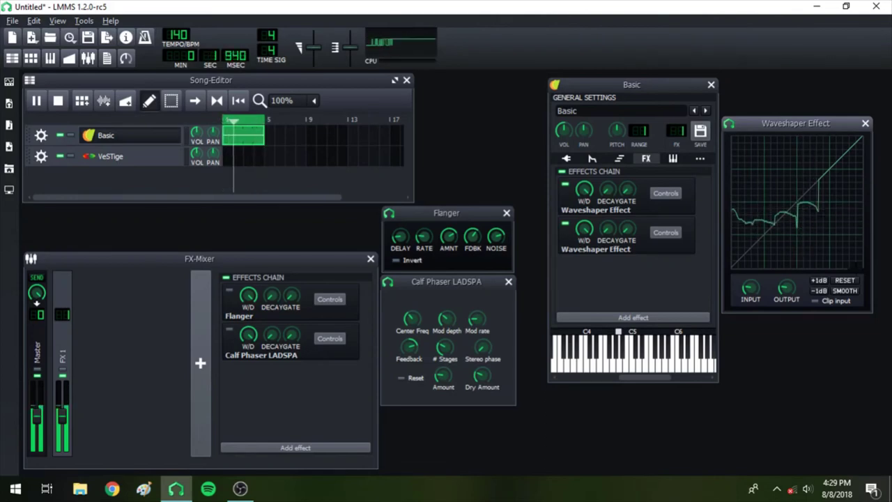
click(846, 291)
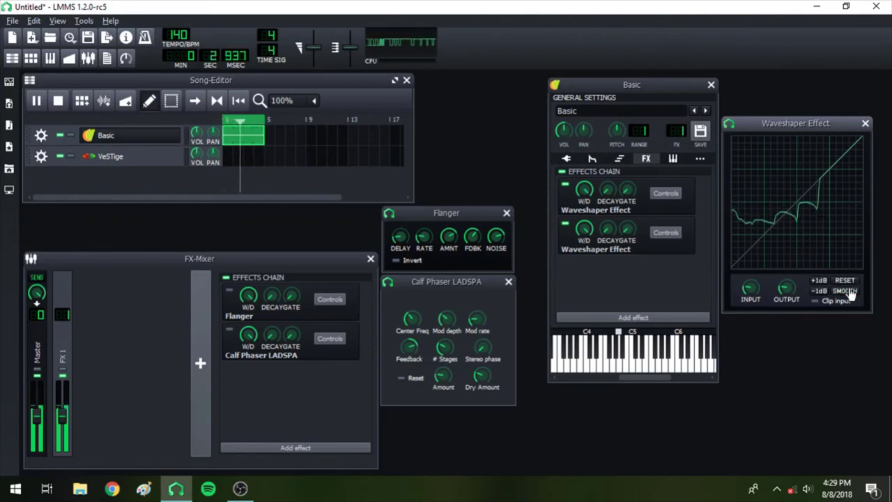
click(865, 124)
Step: Return to the Triple Oscillator settings and remove the VeSTige track from the song
click(567, 158)
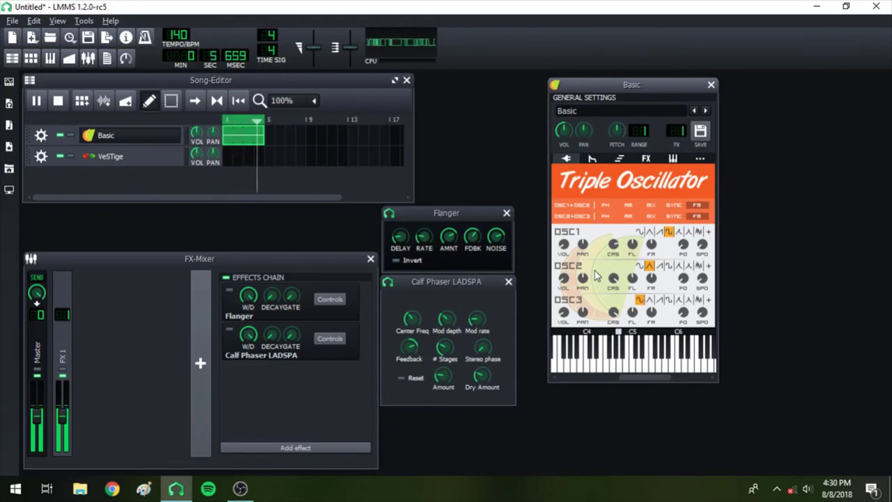
click(43, 158)
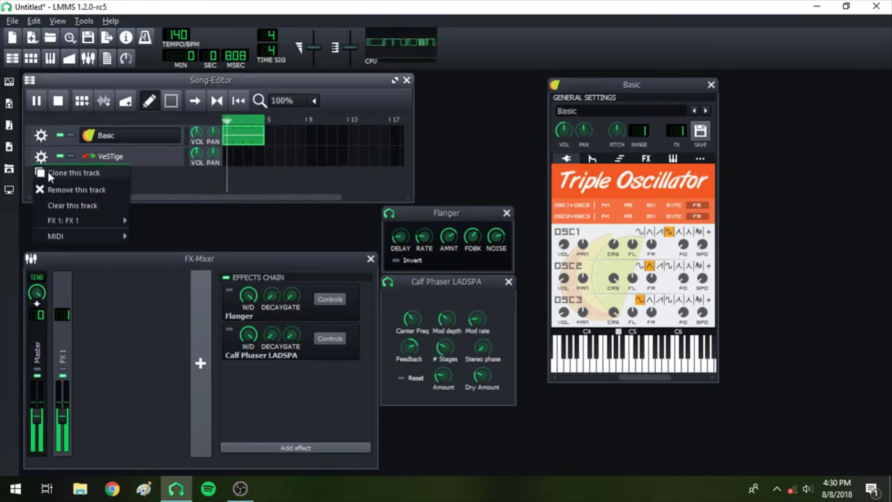
click(51, 185)
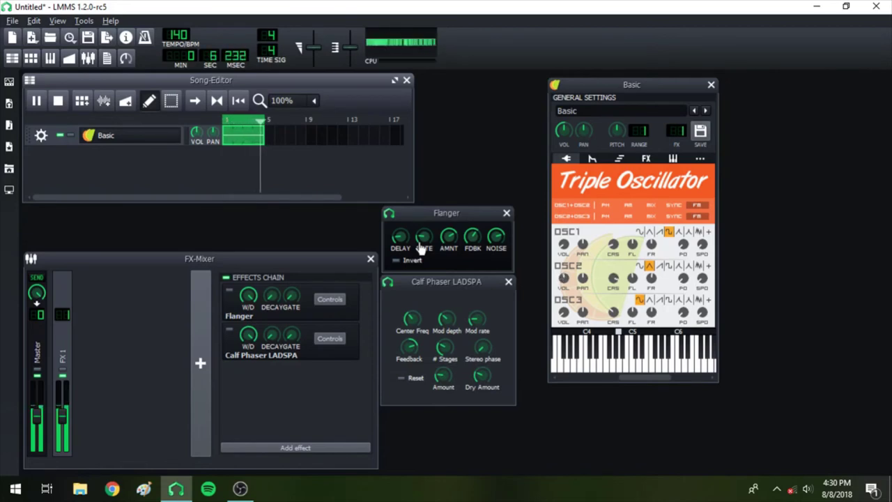
Step: Compare the sound with the Waveshapers bypassed, and remove the second Waveshaper from the Basic instrument's effects chain
click(646, 159)
click(565, 223)
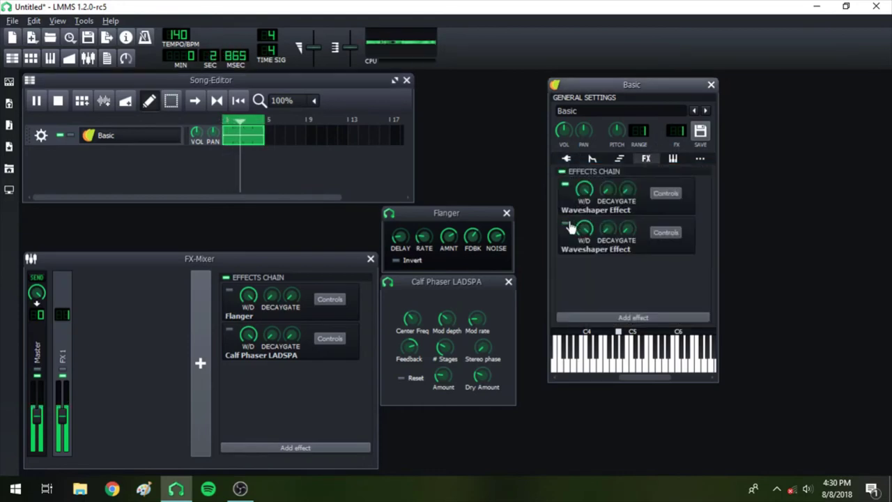
click(565, 185)
click(566, 187)
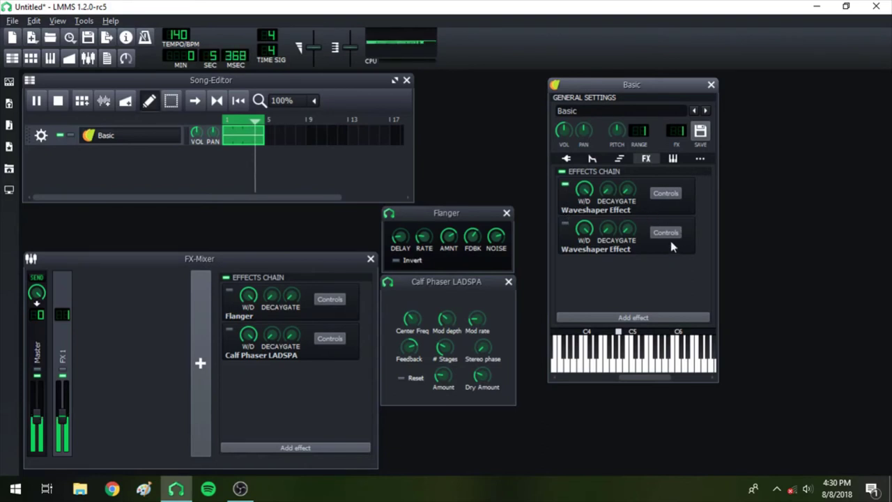
right_click(651, 249)
click(676, 310)
Step: Redraw the remaining Waveshaper's curve with a tall narrow peak, smooth it, and add small notches in its lower half
click(665, 193)
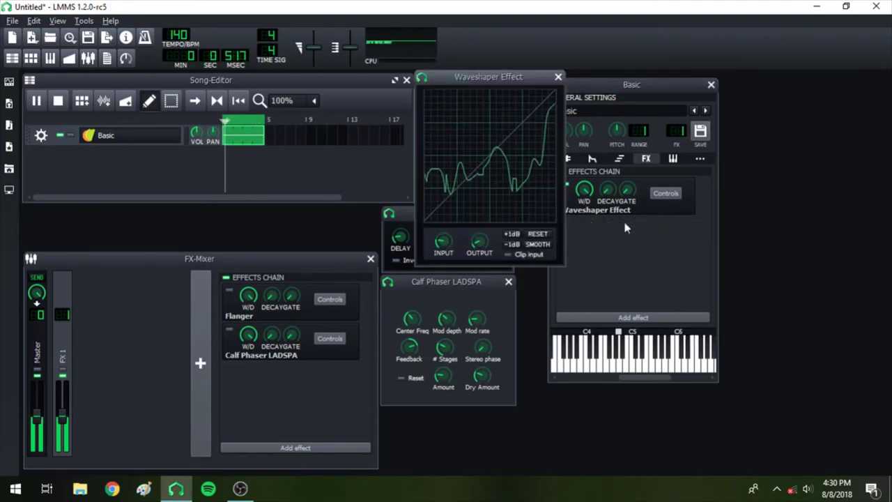
mouse_move(516, 118)
mouse_down()
mouse_move(488, 157)
mouse_move(446, 148)
mouse_move(491, 159)
mouse_move(516, 122)
mouse_move(487, 123)
mouse_move(448, 183)
mouse_move(517, 115)
mouse_move(432, 143)
mouse_move(537, 195)
mouse_up()
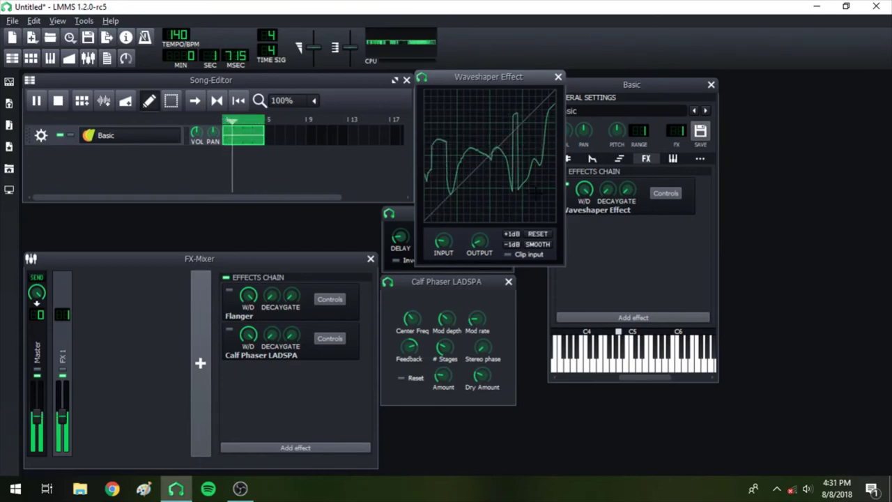
click(543, 250)
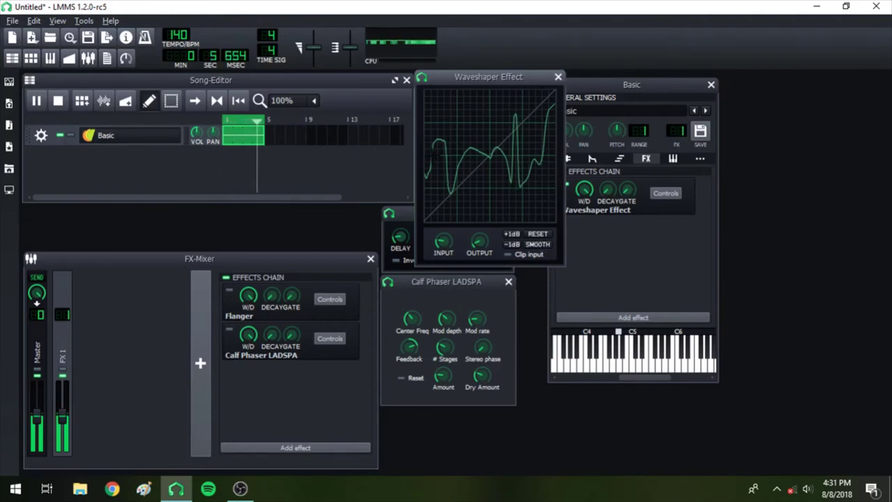
drag(431, 155, 439, 141)
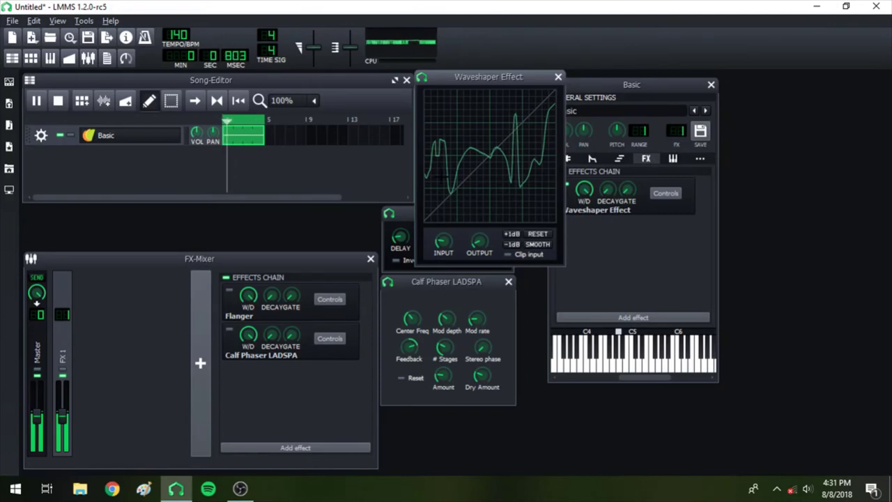
mouse_move(450, 180)
mouse_down()
mouse_move(451, 192)
mouse_move(456, 180)
mouse_up()
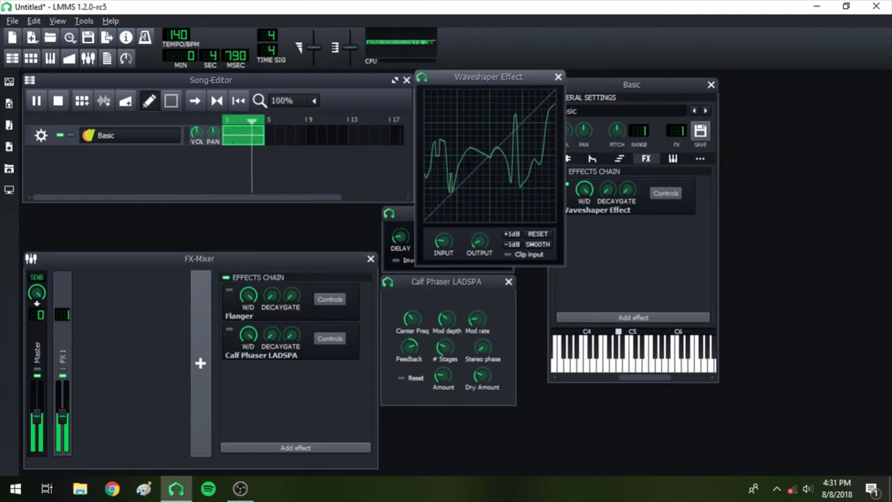
drag(470, 150, 472, 148)
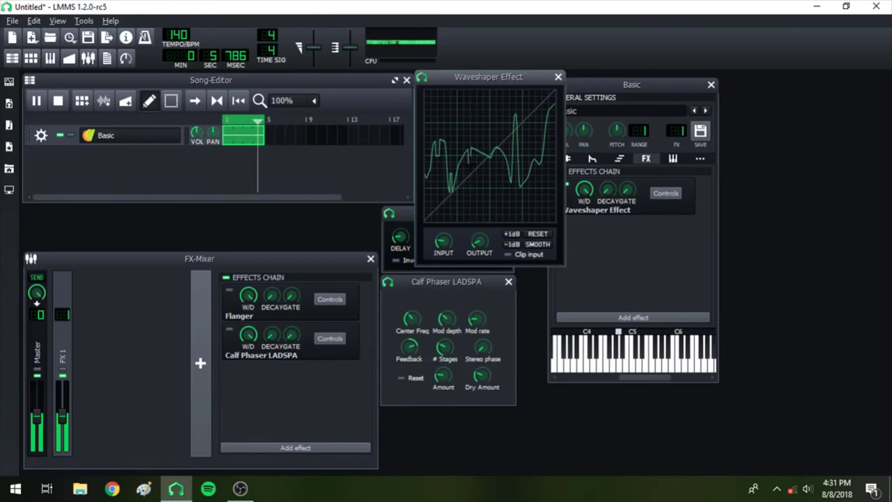
click(558, 78)
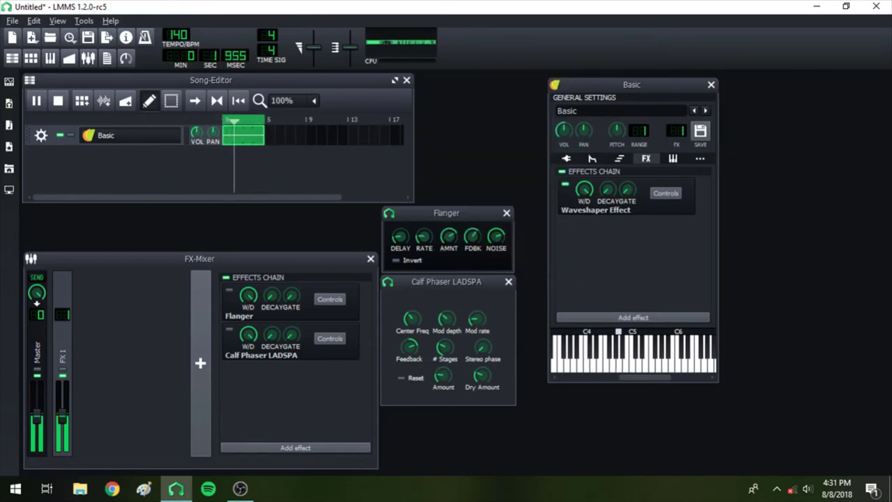
Step: Return to the Triple Oscillator settings, set OSC1+OSC2 to phase modulation, and adjust oscillator 1's coarse detuning
click(567, 159)
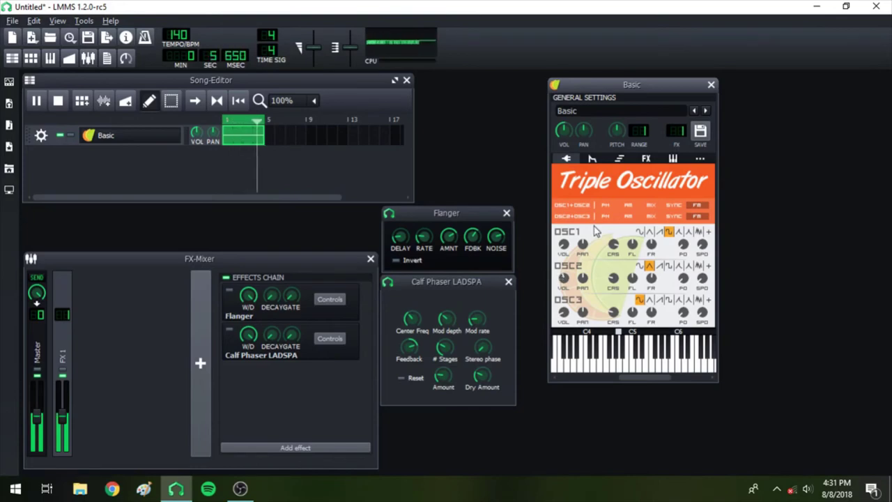
click(605, 205)
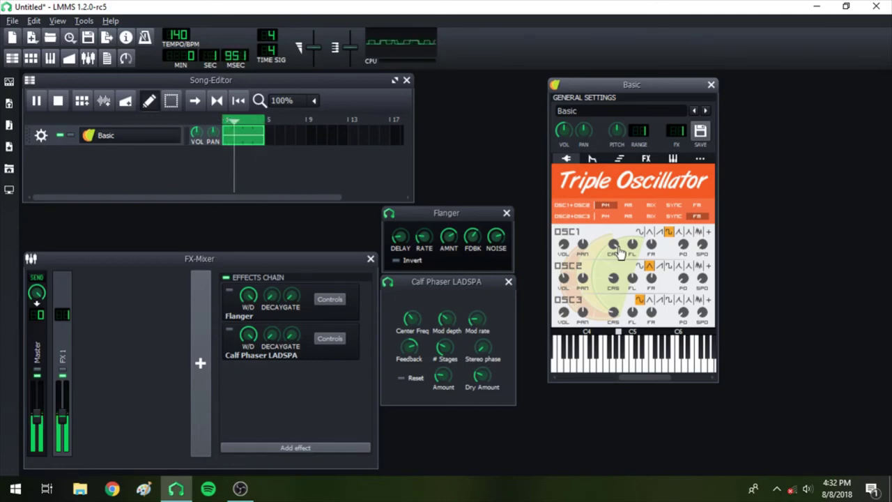
drag(620, 252, 620, 252)
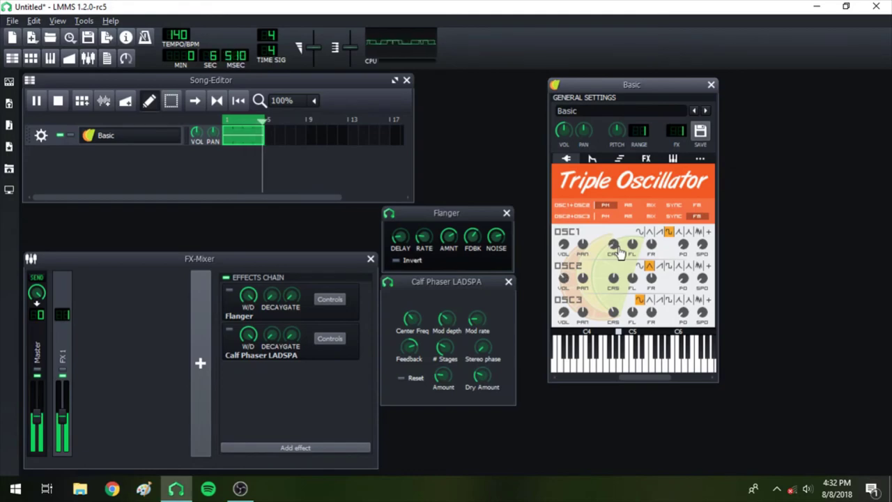
scroll(614, 244, up, 6)
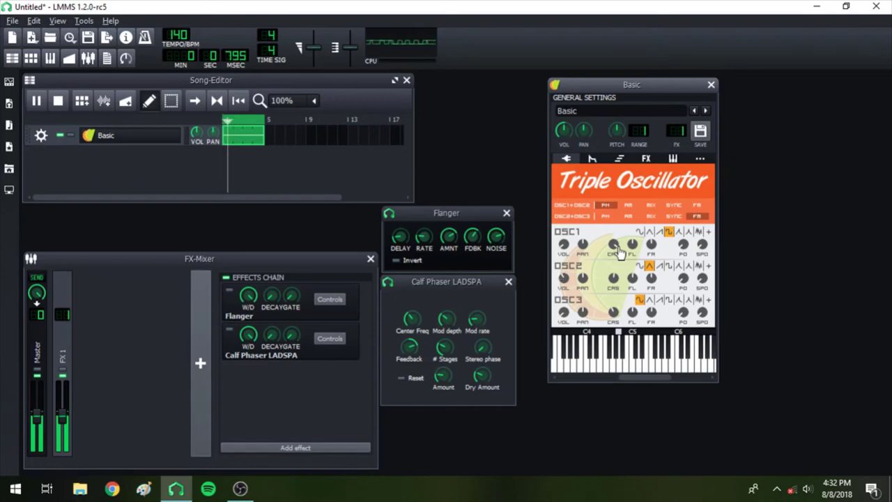
scroll(613, 244, up, 3)
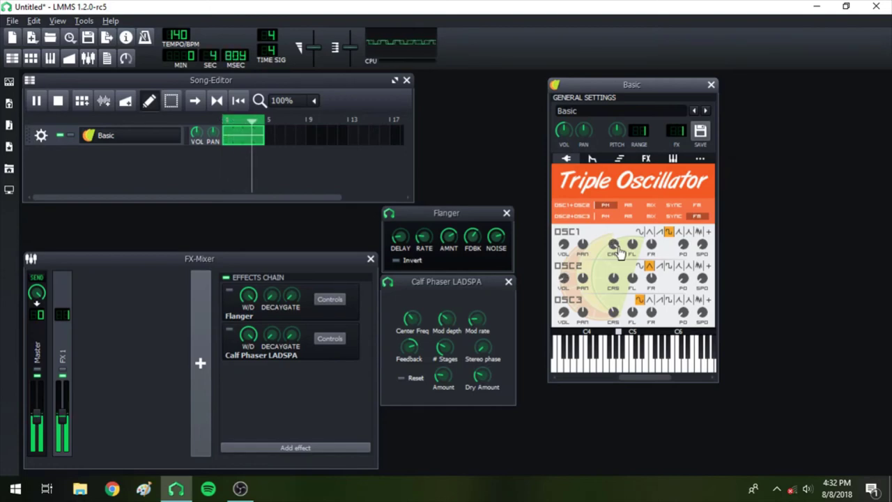
Step: Switch from the Calf Phaser to the Flanger on FX 1 and lower the Flanger's noise, feedback and delay
click(230, 329)
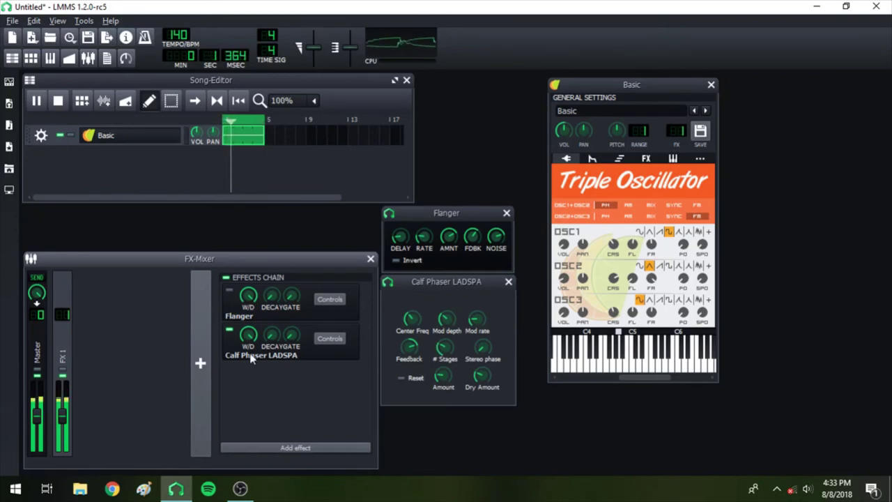
click(229, 329)
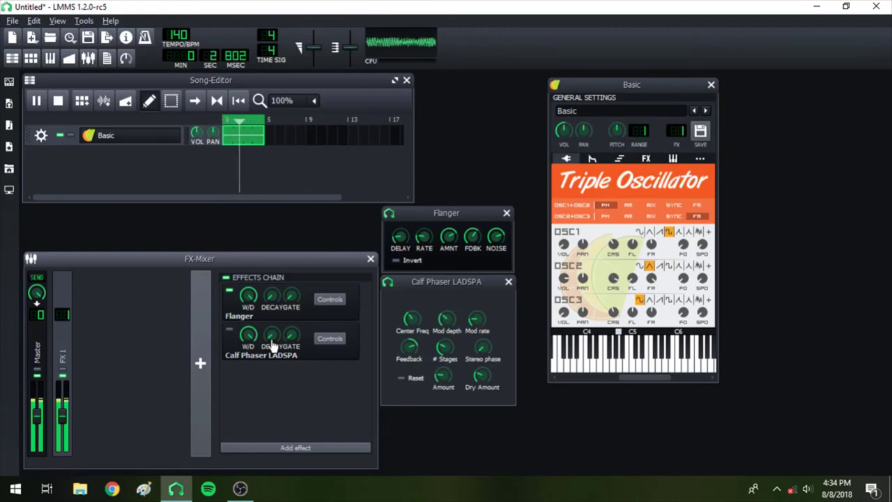
click(495, 237)
drag(496, 237, 496, 248)
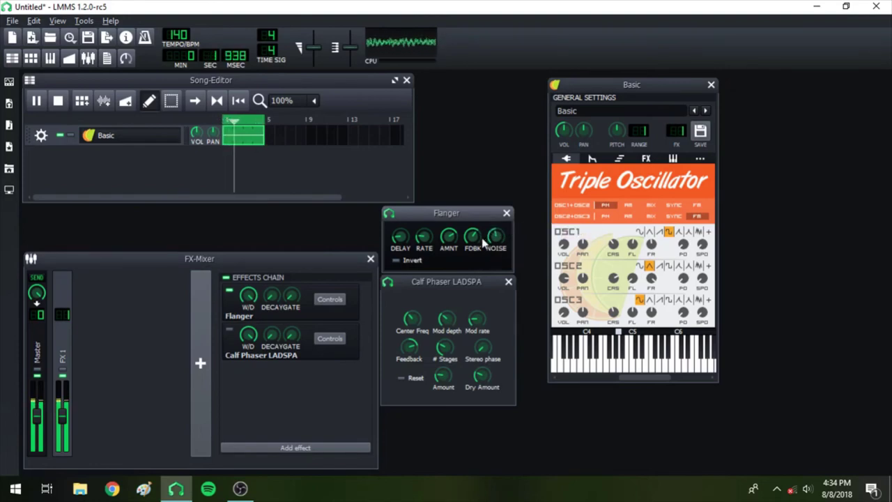
click(472, 237)
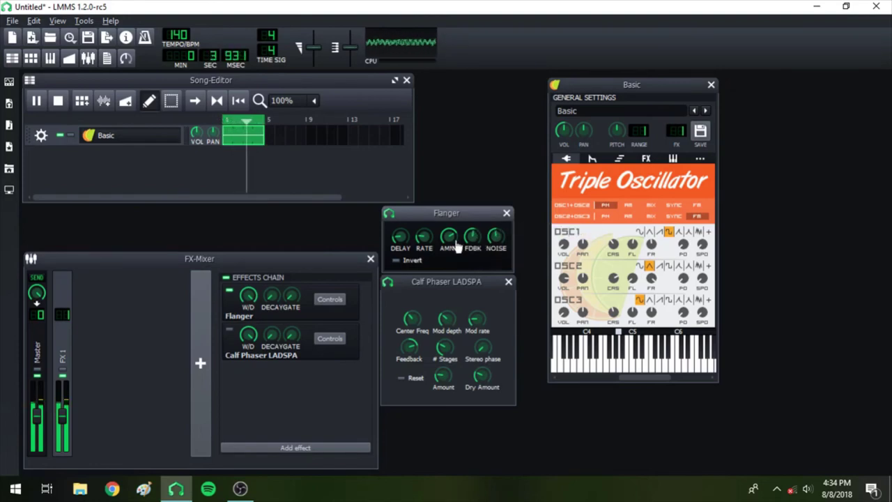
drag(401, 239, 398, 254)
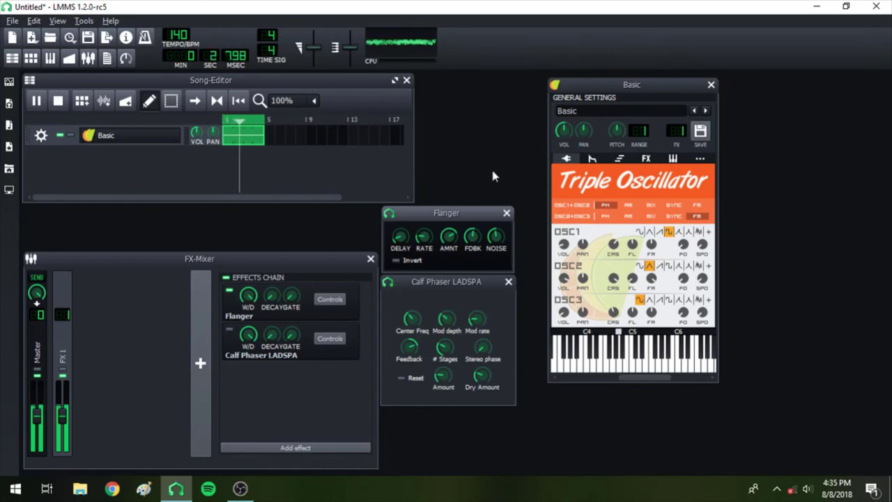
Step: Set OSC2+OSC3 to phase modulation, with a saw wave on oscillator 2 and a square wave on oscillator 3
click(607, 217)
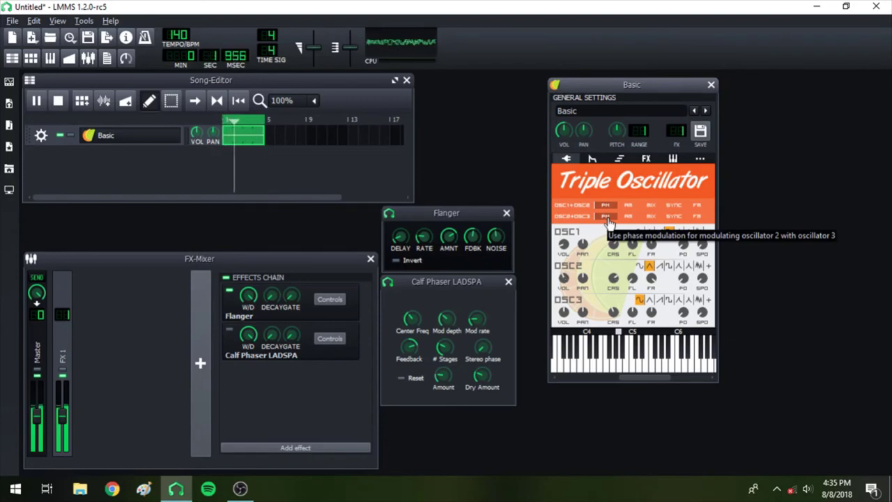
click(659, 268)
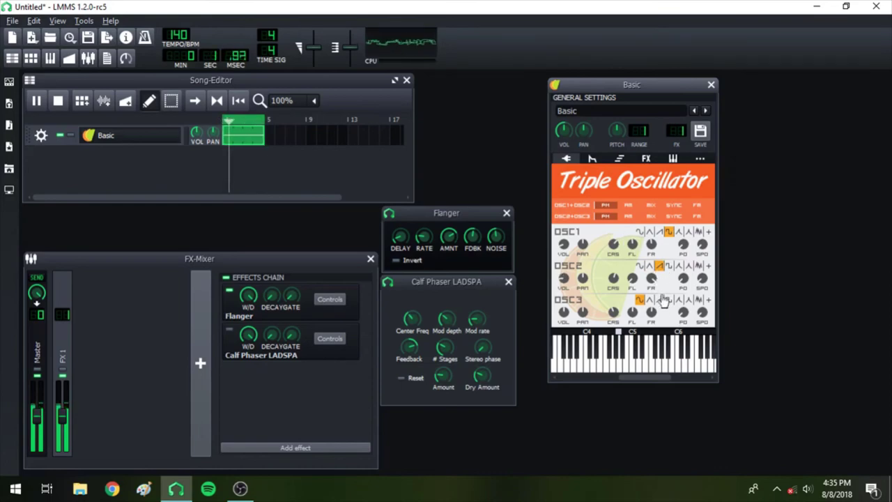
click(668, 300)
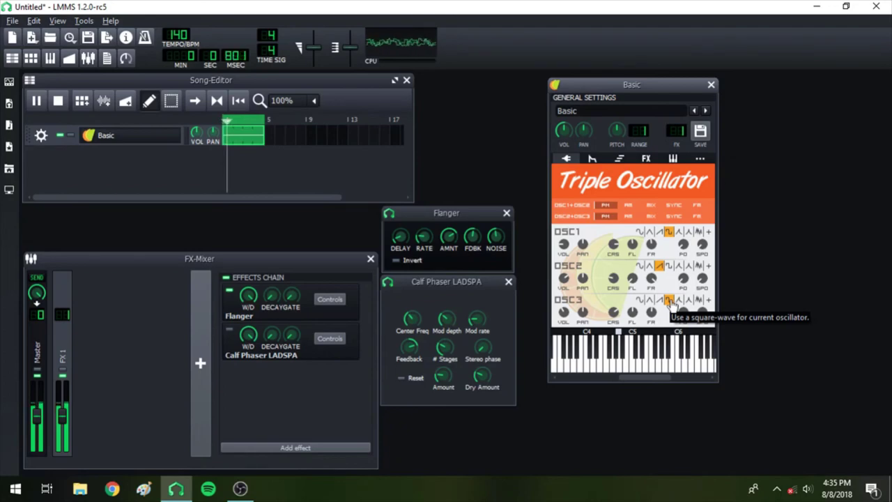
Step: Enable the Calf Phaser, bypass the Flanger, and set oscillators 1, 2 and 3 to triangle, square and saw waves
click(229, 330)
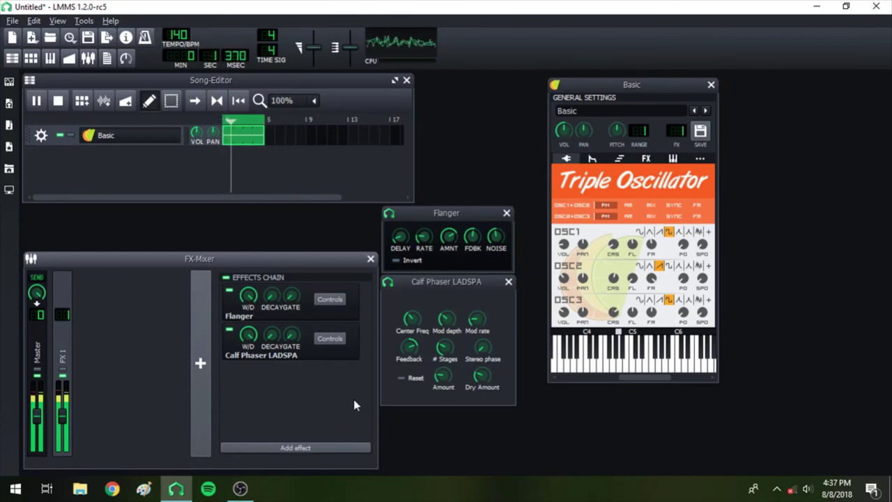
click(229, 290)
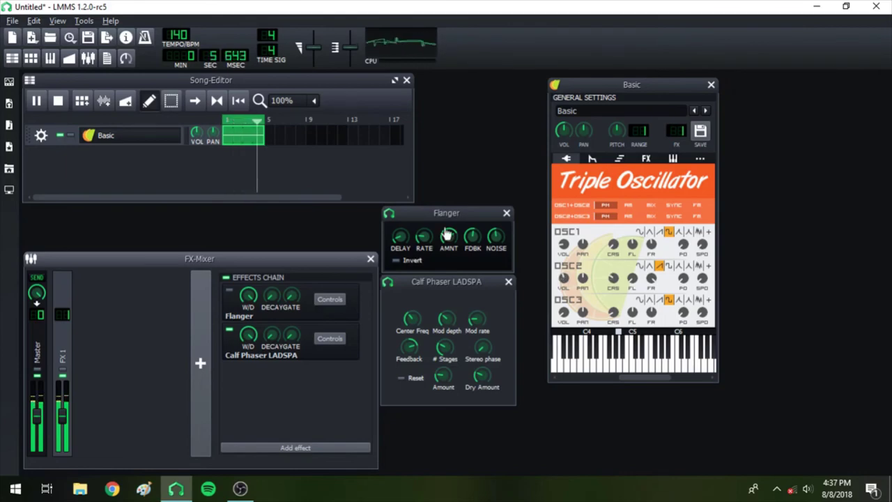
click(650, 231)
click(668, 266)
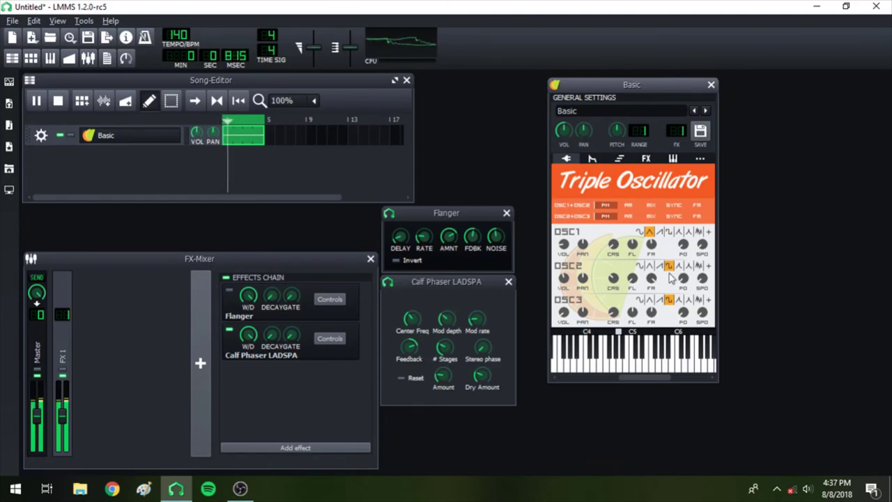
click(659, 300)
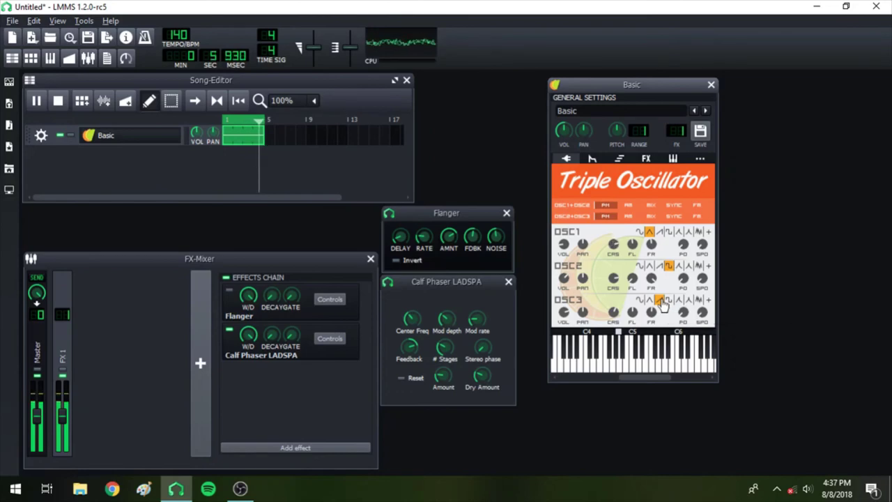
Step: Re-enable the Flanger on FX 1 and set OSC2+OSC3 to frequency modulation
click(229, 292)
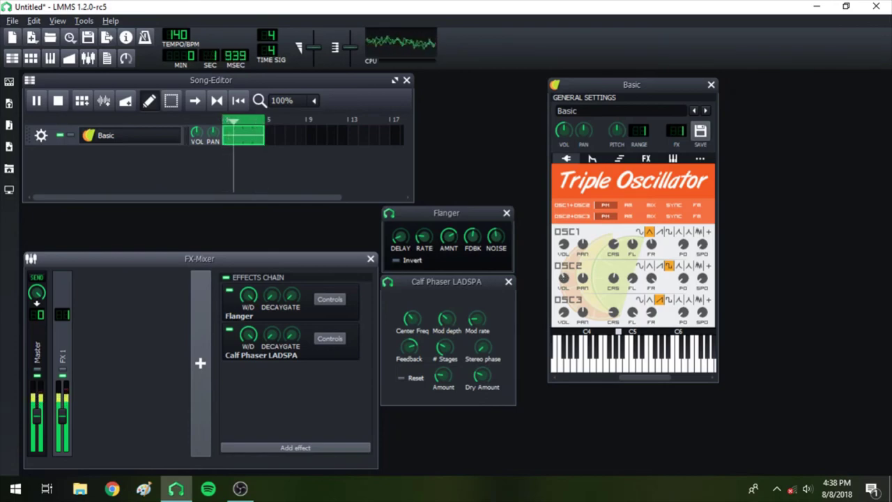
click(697, 216)
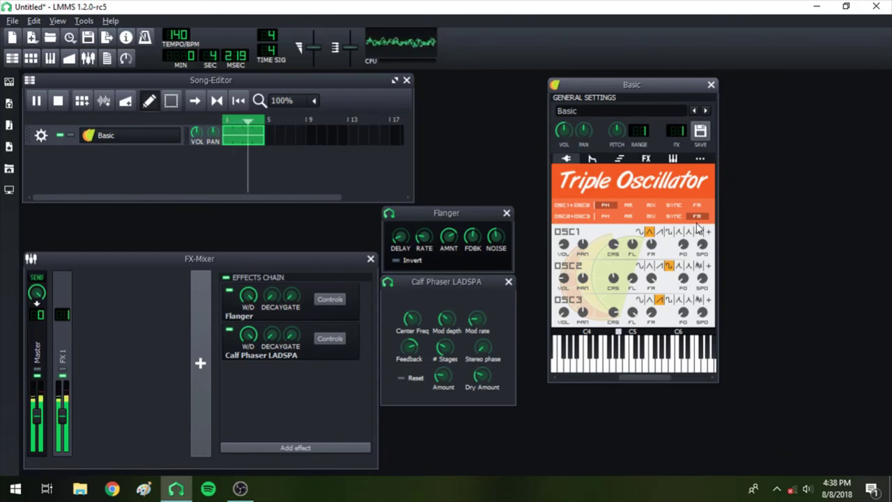
Step: Enable the Basic instrument's filter, raise its resonance to about 4.48, and try RC BandPass 24dB with a reduced cutoff
click(593, 160)
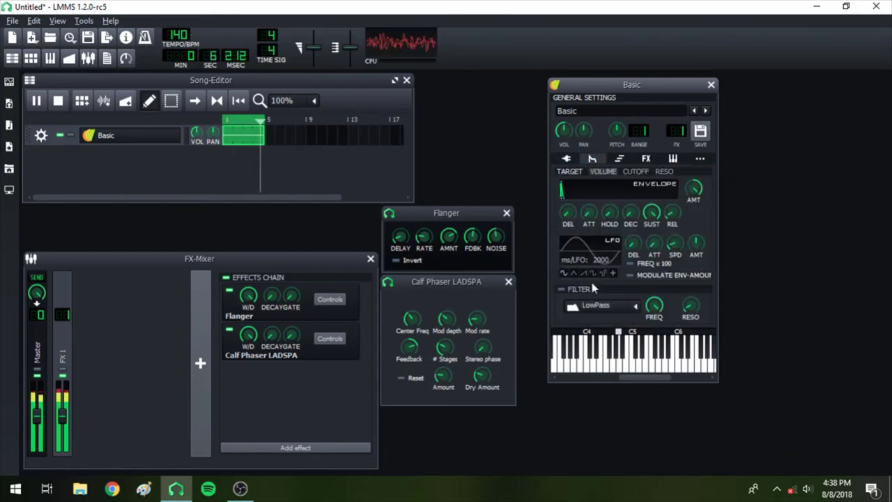
drag(644, 313, 690, 301)
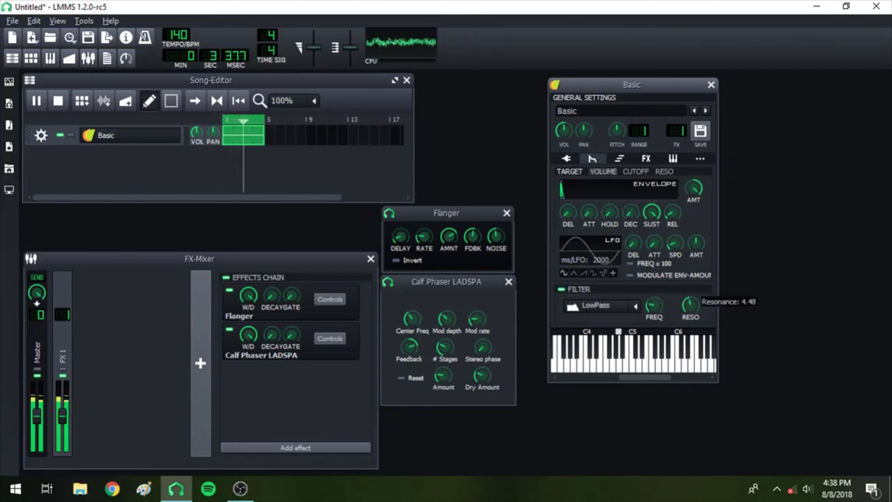
click(635, 306)
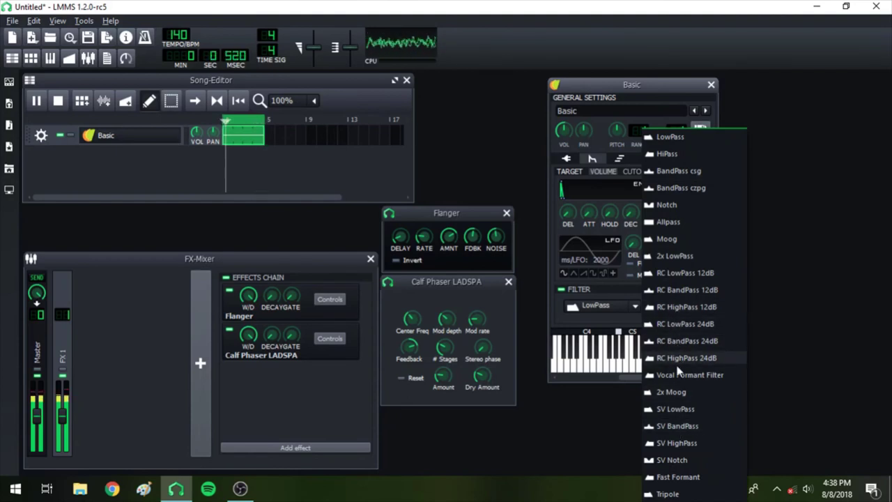
click(670, 341)
mouse_move(654, 304)
mouse_down()
mouse_move(654, 296)
mouse_move(656, 329)
mouse_move(657, 307)
mouse_move(655, 317)
mouse_move(643, 310)
mouse_up()
Step: Try the Fast Formant and Vocal Formant filter types, sweeping the cutoff frequency to about 12595 Hz
click(637, 307)
click(673, 479)
mouse_move(662, 310)
click(642, 307)
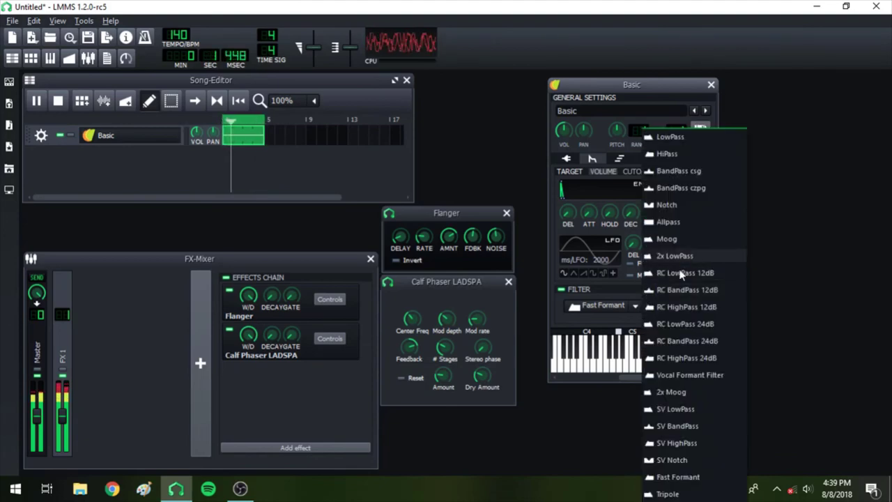
click(672, 377)
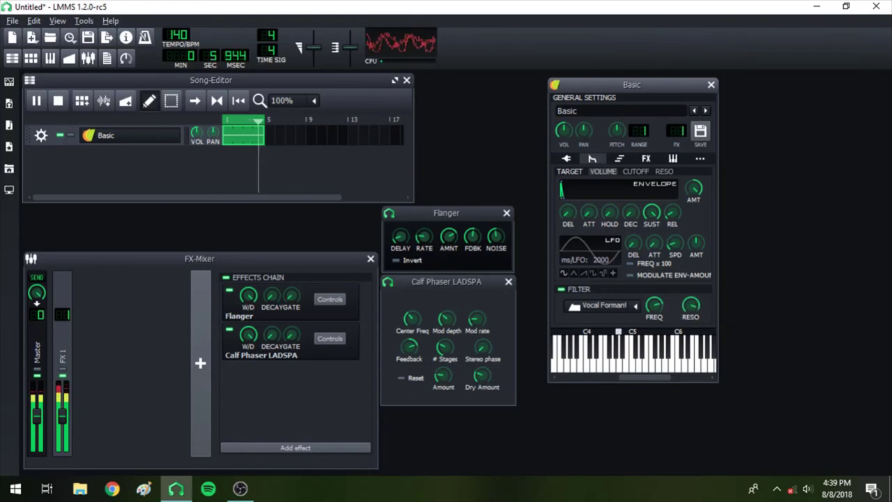
click(653, 305)
drag(654, 304, 653, 245)
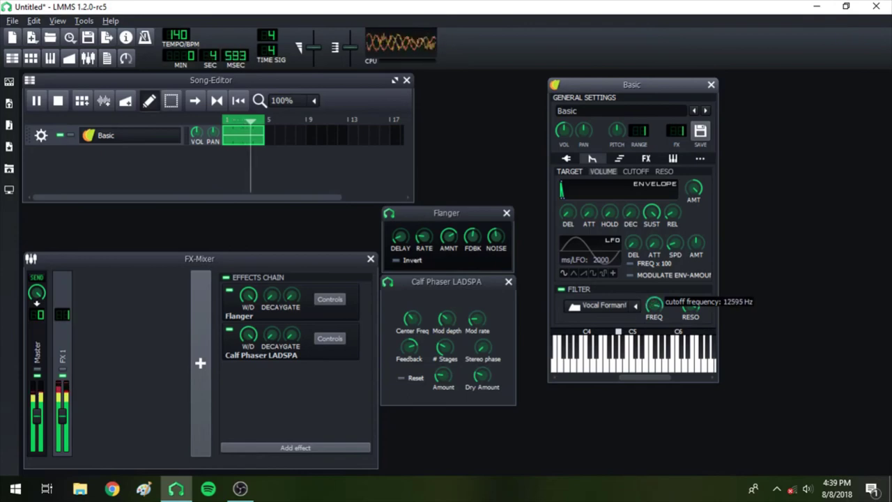
Step: Try the Tripole and Notch filter types at different cutoff frequencies
click(635, 307)
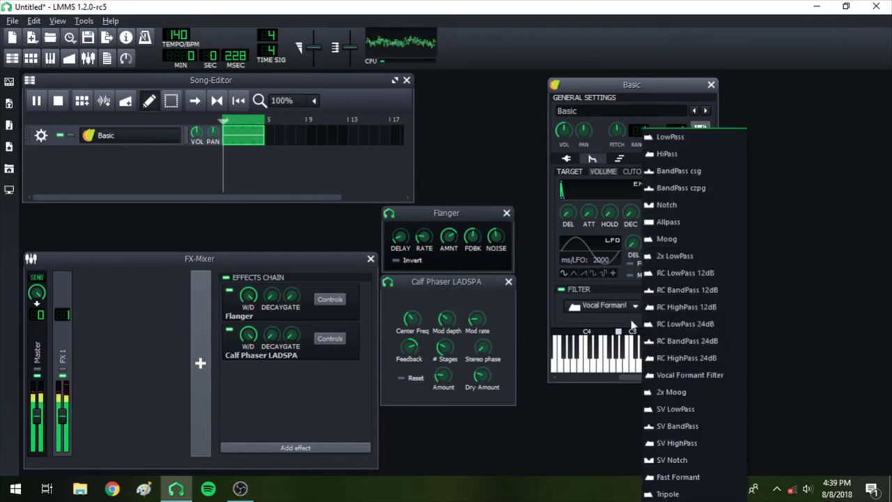
click(666, 493)
mouse_move(659, 304)
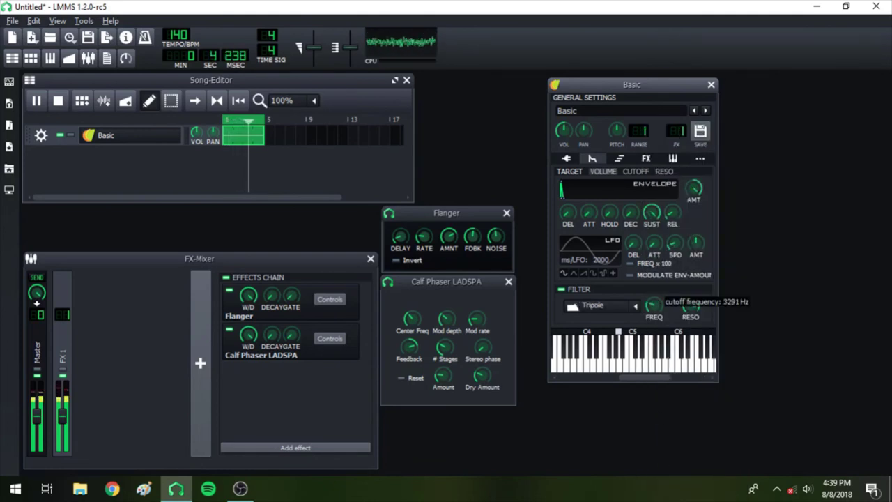
click(636, 306)
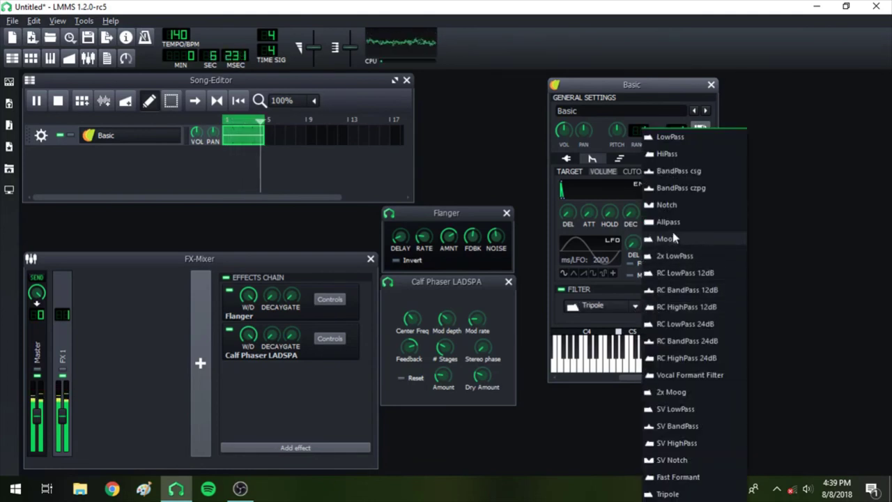
click(673, 204)
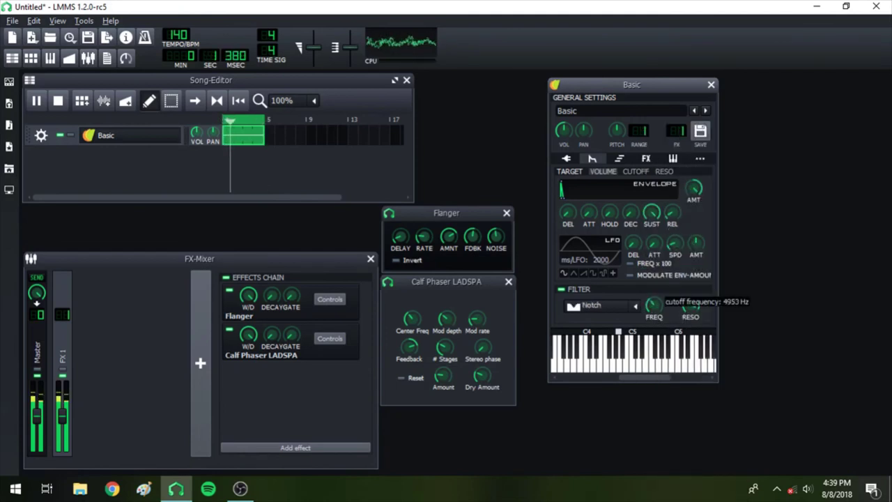
mouse_move(654, 305)
mouse_down()
mouse_move(653, 338)
mouse_move(654, 304)
mouse_move(652, 319)
mouse_up()
Step: Try the BandPass csg and RC HighPass 24dB filter types and adjust the cutoff frequency
click(635, 307)
click(691, 171)
click(634, 307)
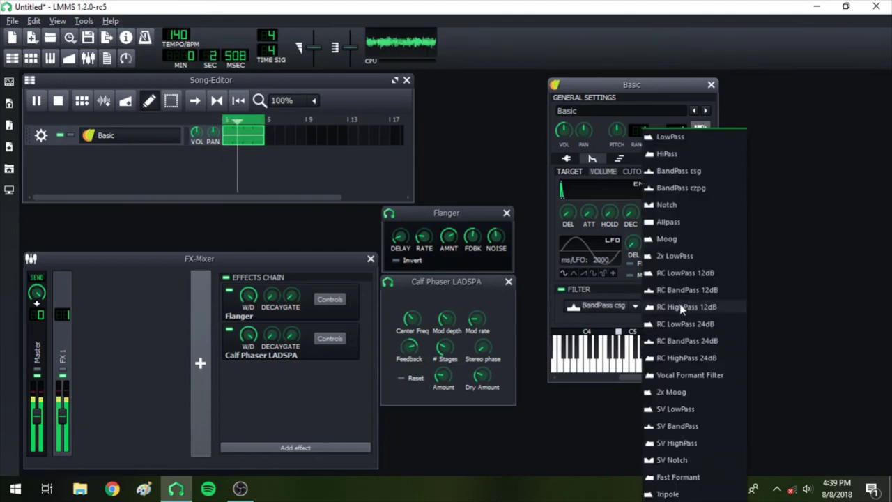
click(673, 357)
mouse_move(653, 304)
mouse_down()
mouse_move(654, 293)
mouse_move(654, 321)
mouse_move(653, 303)
mouse_move(690, 300)
mouse_move(654, 314)
mouse_move(654, 295)
mouse_up()
Step: Set the filter type back to LowPass and reset its cutoff frequency and resonance to their defaults
click(637, 307)
click(658, 138)
right_click(690, 309)
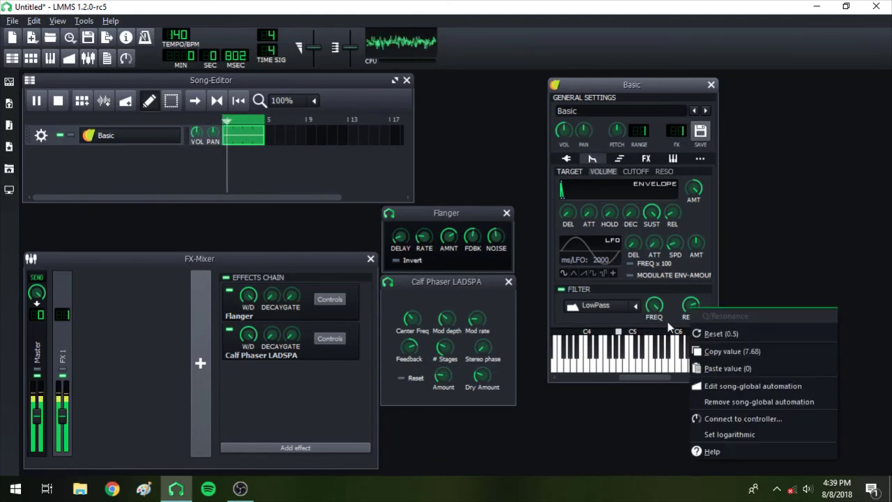
right_click(654, 307)
right_click(655, 305)
click(669, 329)
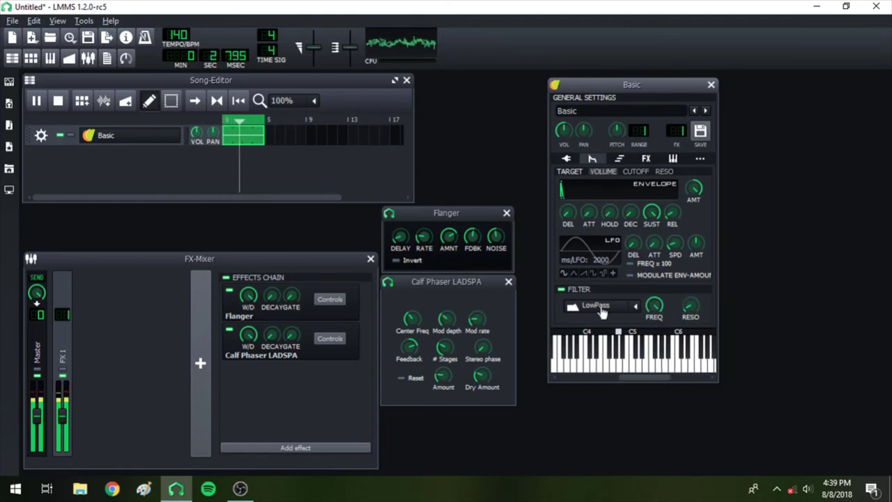
Step: Return to the Triple Oscillator settings, try a saw wave on oscillator 1, and settle on a square wave
click(570, 159)
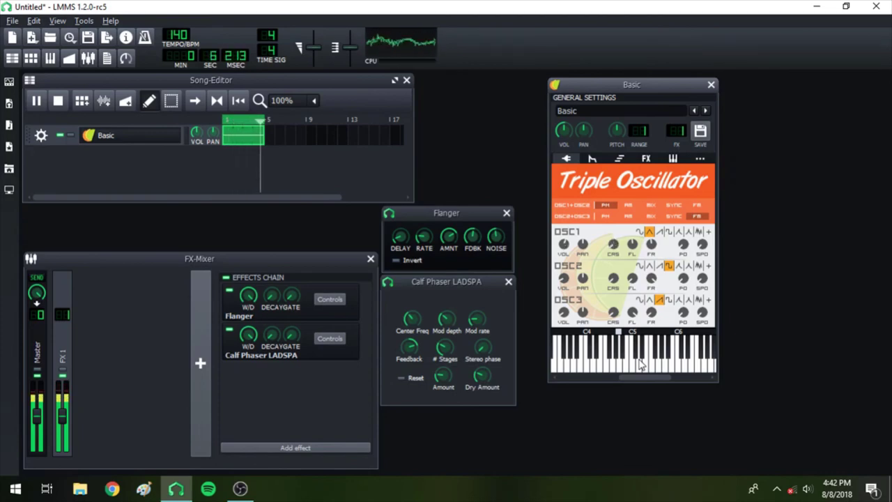
click(659, 232)
click(669, 233)
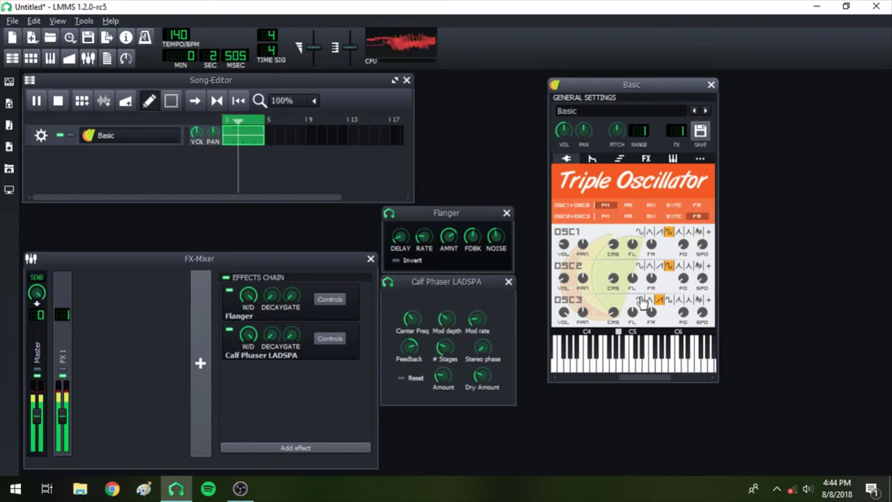
click(332, 446)
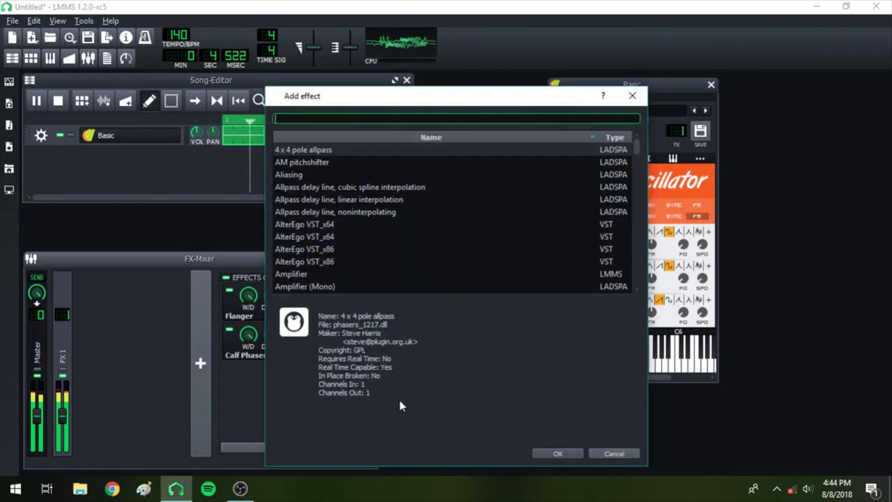
scroll(432, 204, down, 3)
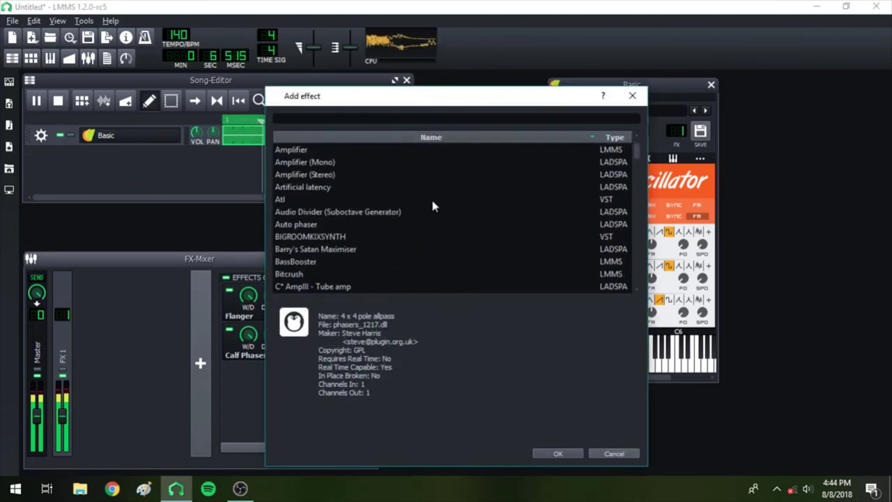
scroll(432, 207, down, 1)
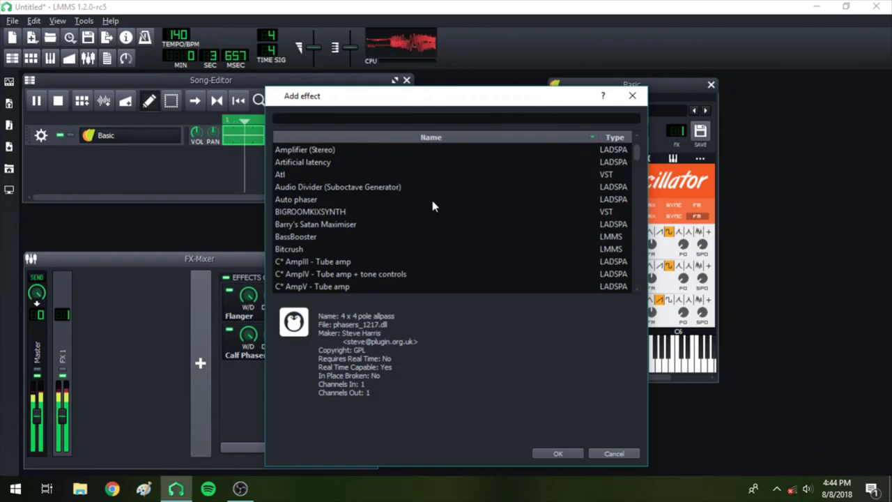
double_click(289, 249)
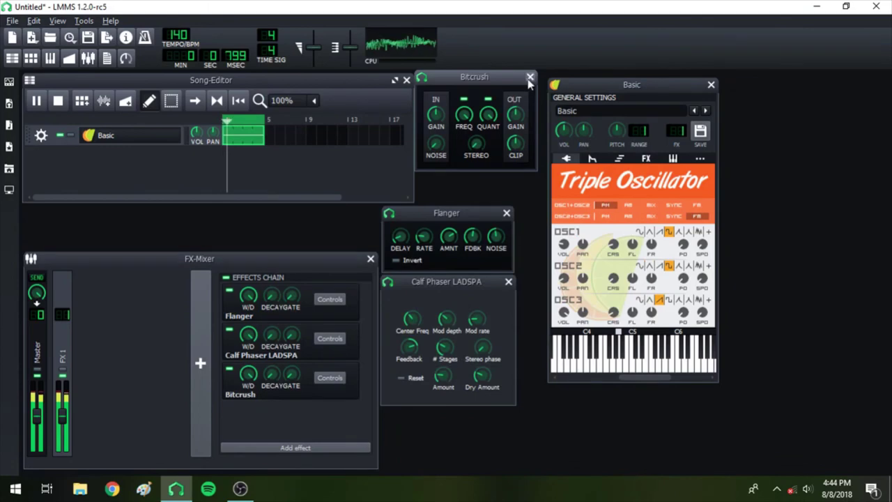
click(331, 378)
right_click(327, 396)
click(359, 457)
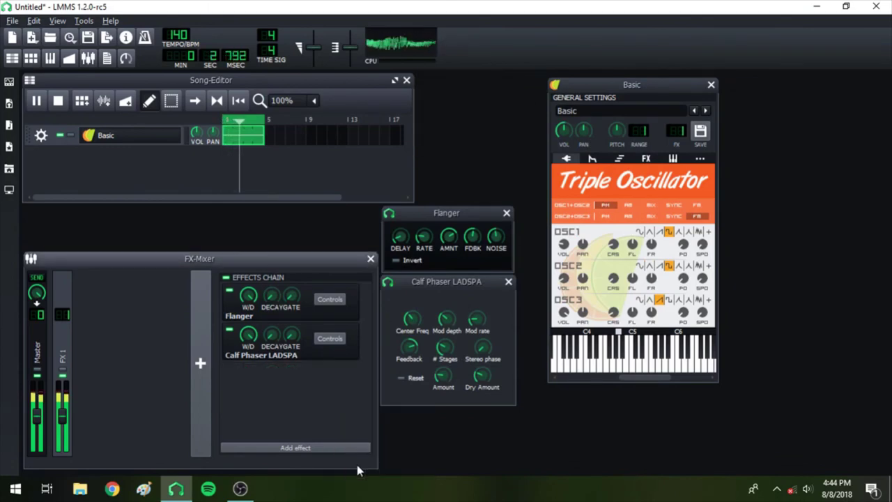
Step: Search the effects for "dec" and add the Decimator to the FX 1 effects chain
click(333, 448)
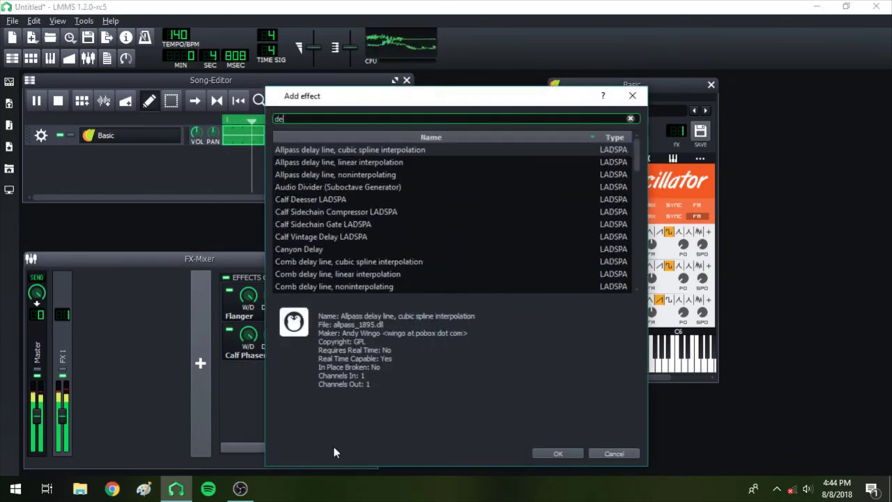
text(del)
key(BackSpace)
text(c)
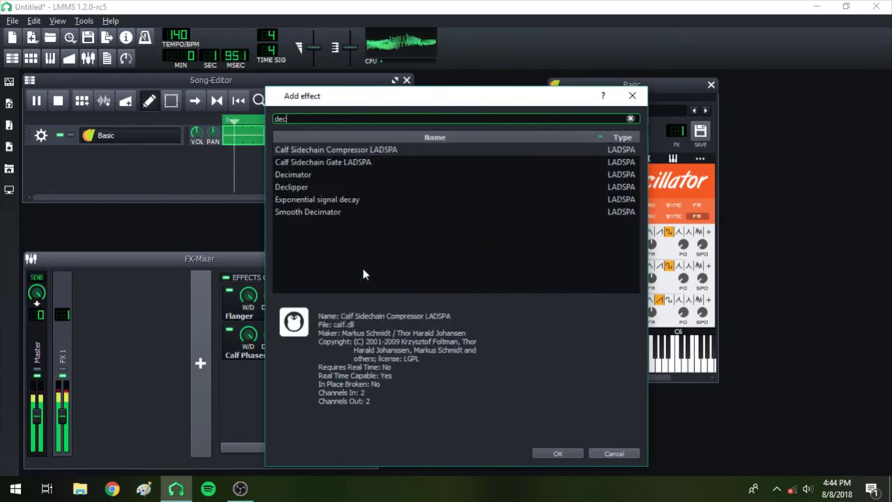
double_click(295, 175)
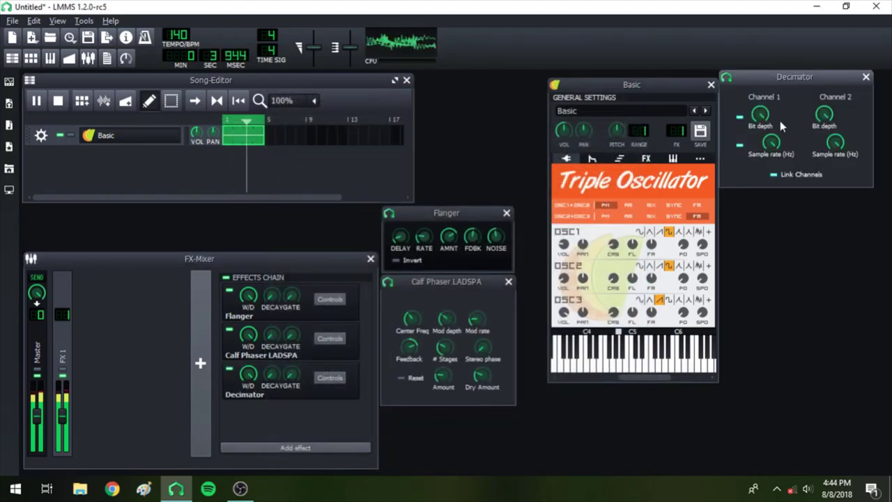
Step: Reduce the Decimator's linked bit depth and sample rate, trying different sample rates to roughen the bass
mouse_move(761, 113)
mouse_down()
mouse_move(765, 122)
mouse_move(763, 105)
mouse_up()
drag(829, 139, 829, 139)
drag(760, 113, 770, 146)
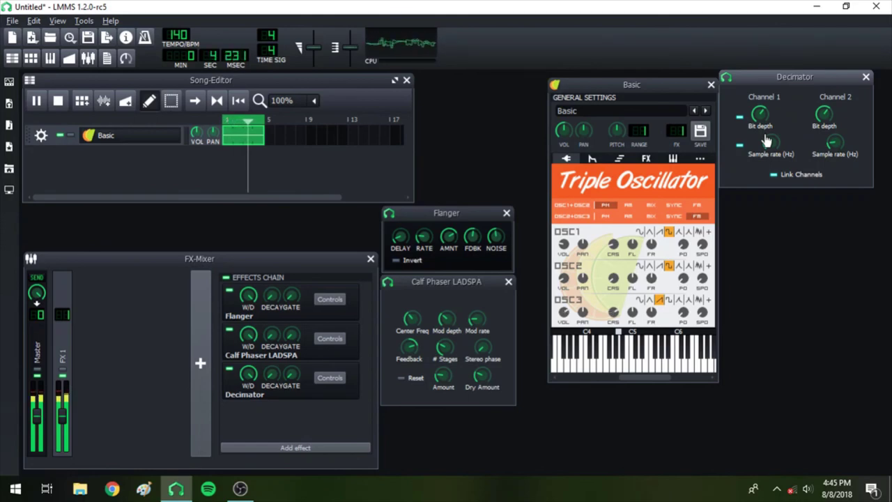
drag(766, 142, 771, 144)
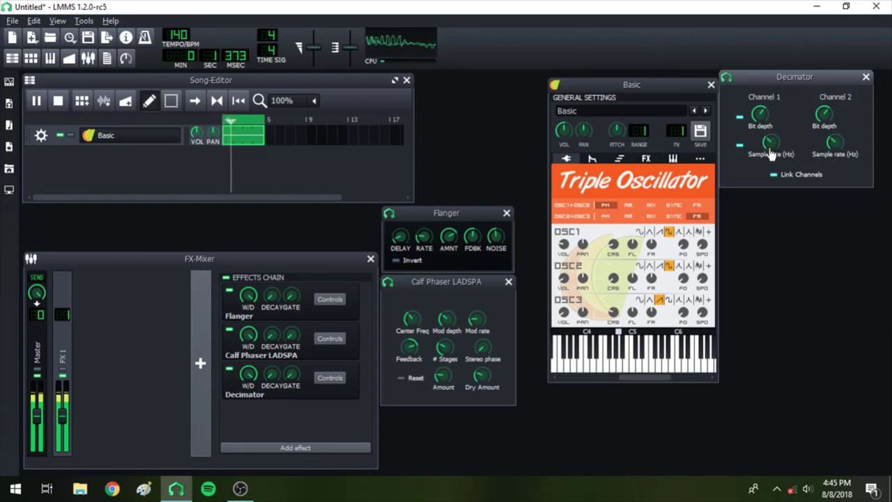
drag(765, 122, 771, 138)
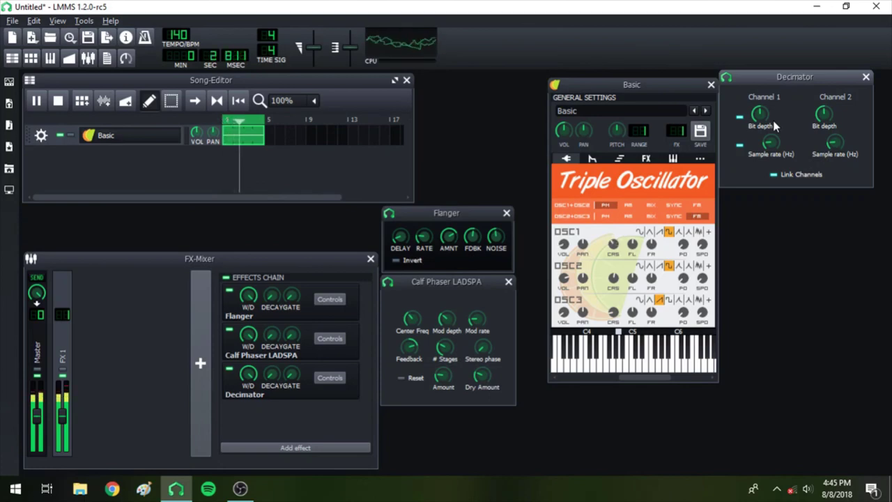
Step: Set oscillators 2 and 3 to phase modulation (PM) and oscillators 1 and 2 to frequency modulation (FM)
click(603, 219)
click(606, 216)
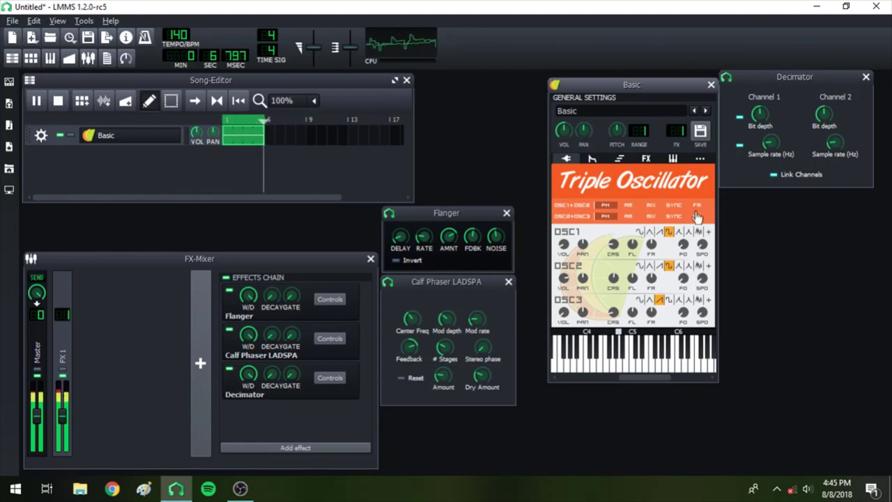
click(697, 205)
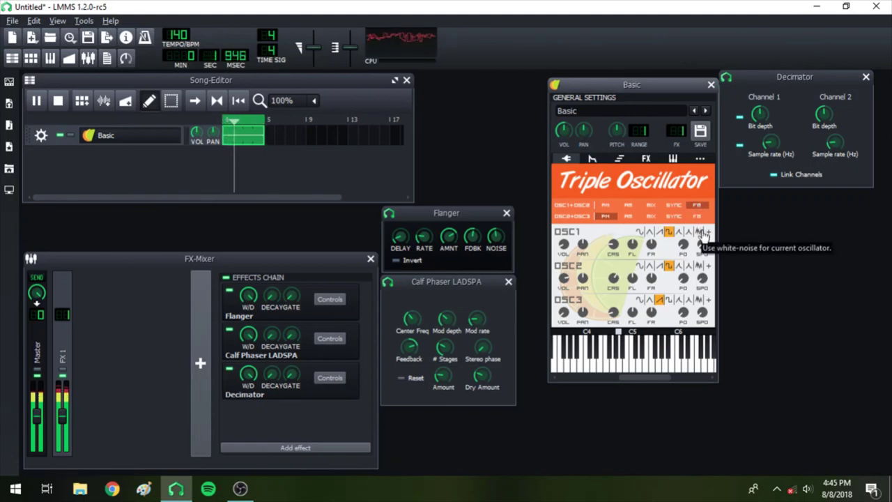